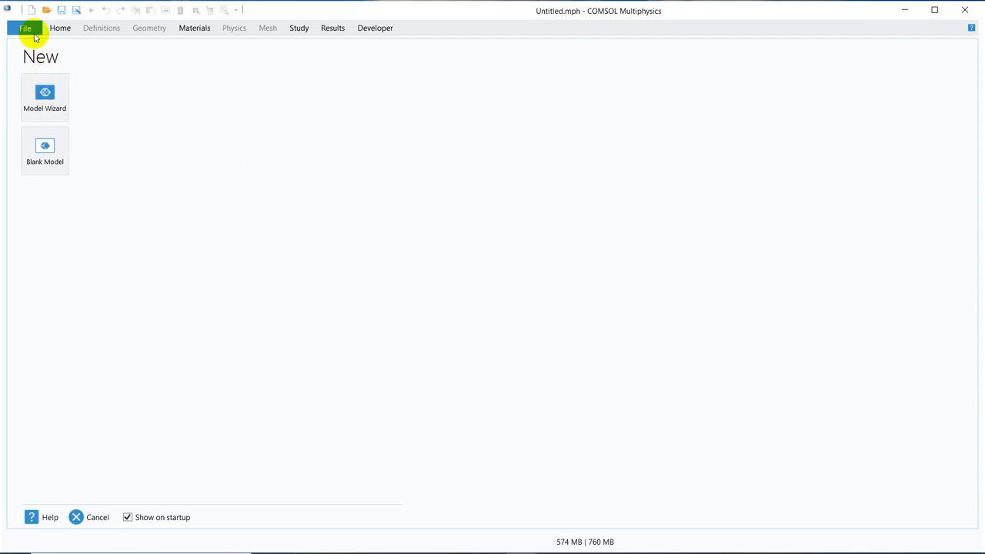
- Begin a 2D Axisymmetric model in the Model Wizard and add Laminar Two-Phase Flow, Level Set
click(57, 101)
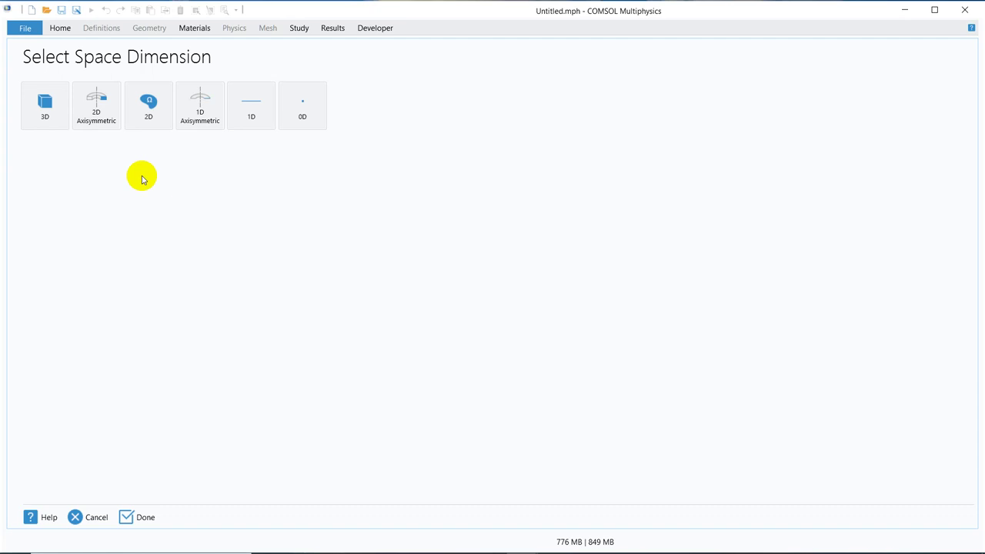
click(100, 111)
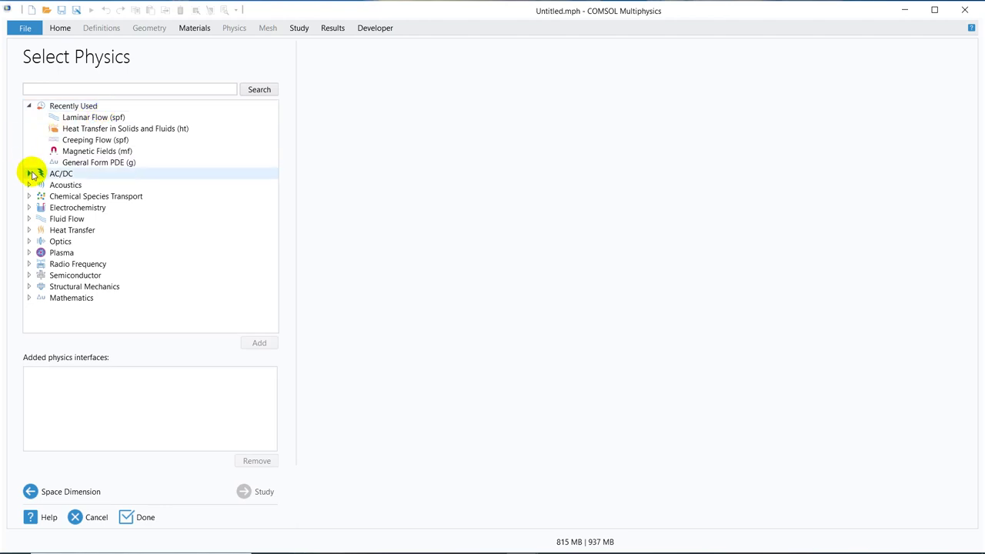
click(29, 219)
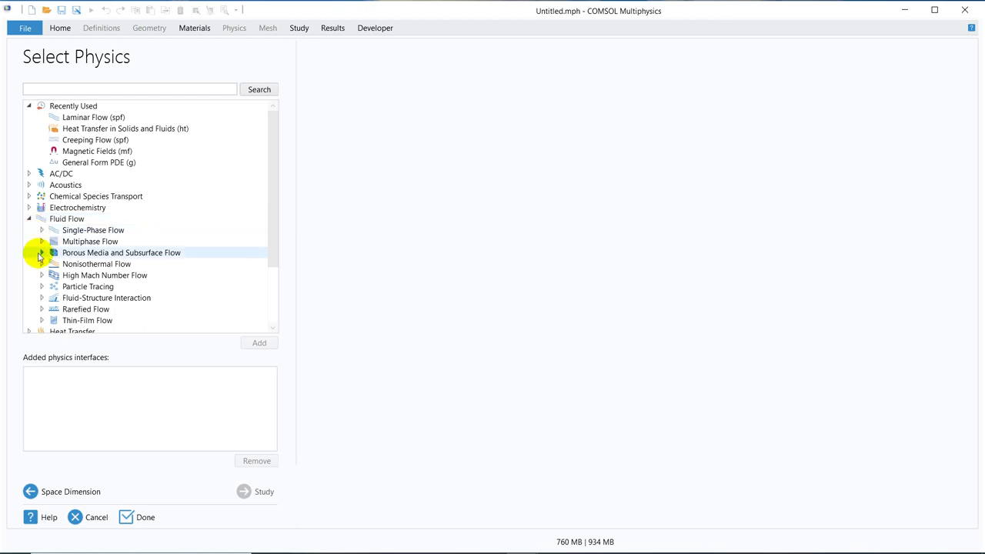
click(41, 243)
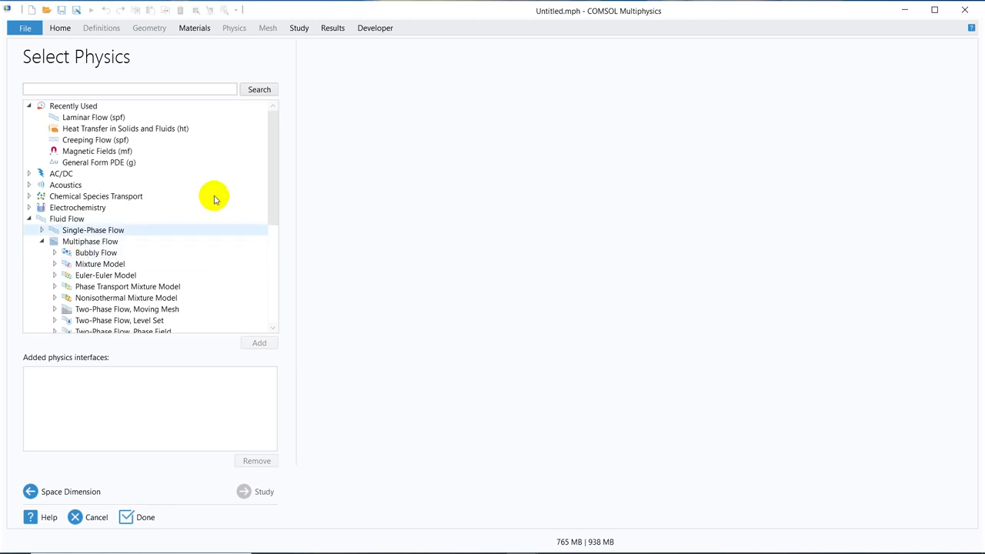
drag(273, 144, 271, 170)
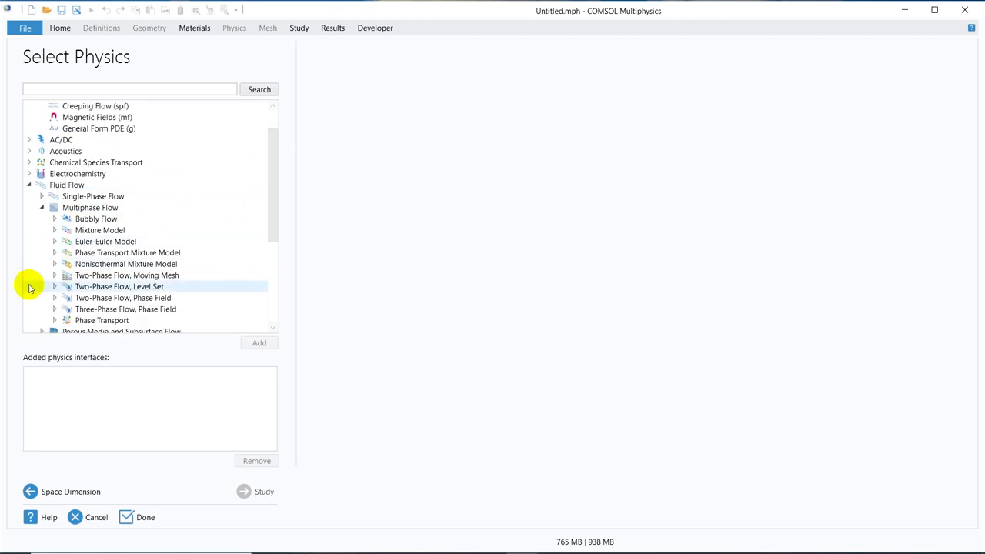
click(55, 287)
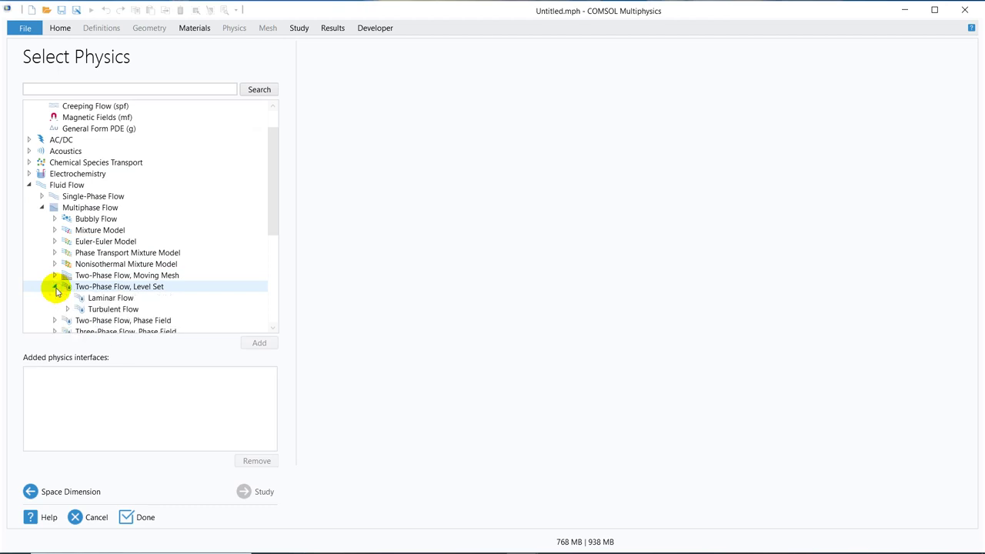
click(108, 298)
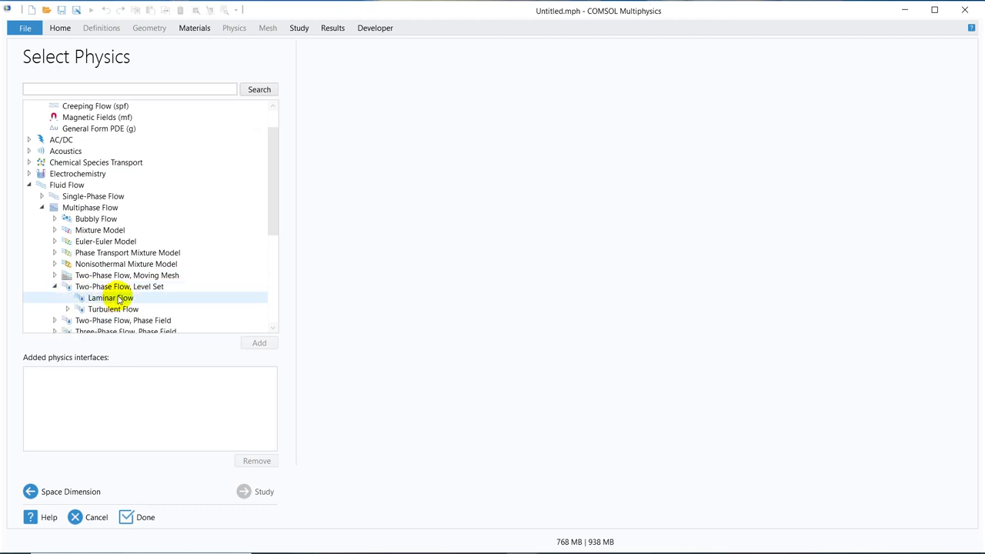
click(117, 300)
double_click(119, 299)
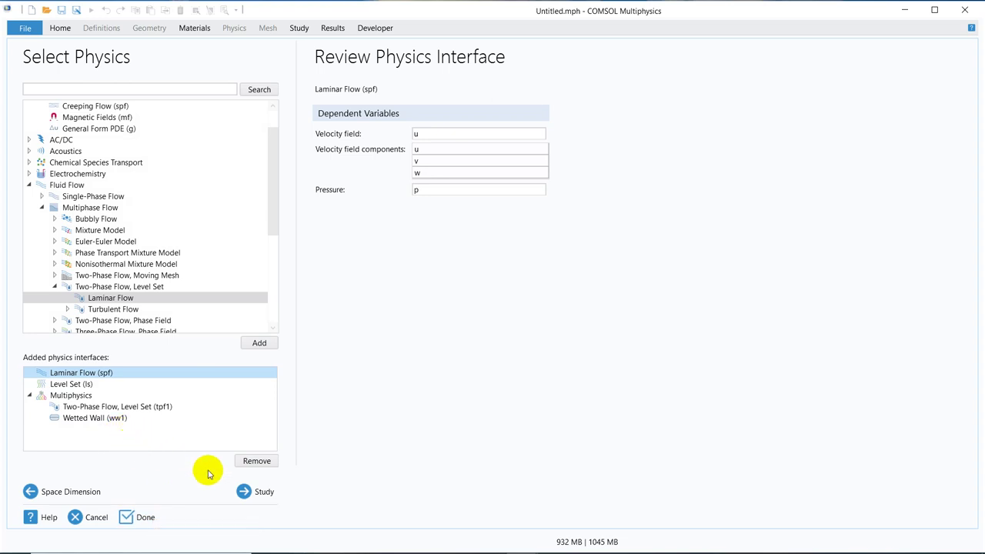
- Add a Time Dependent with Phase Initialization study and set the Geometry 1 length unit to mm
click(252, 492)
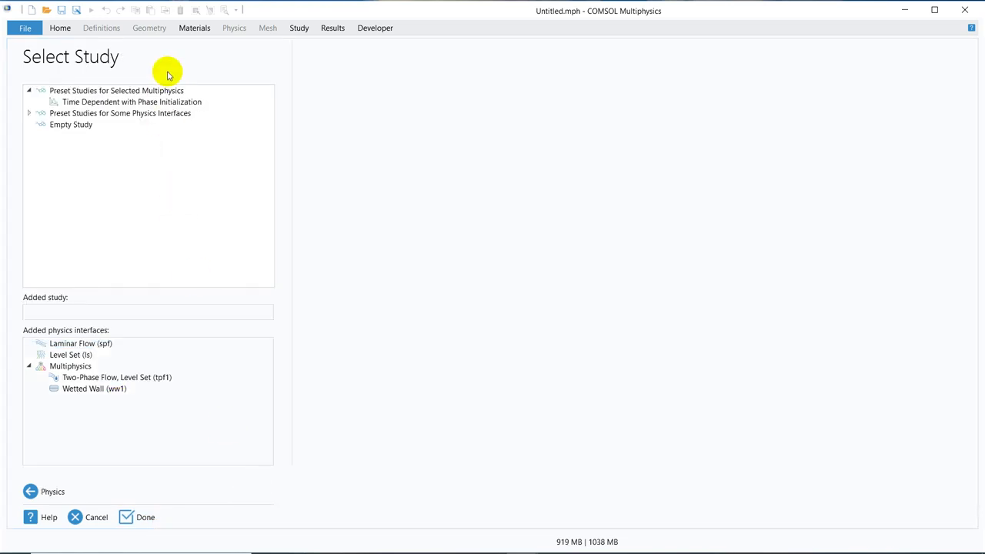
double_click(164, 103)
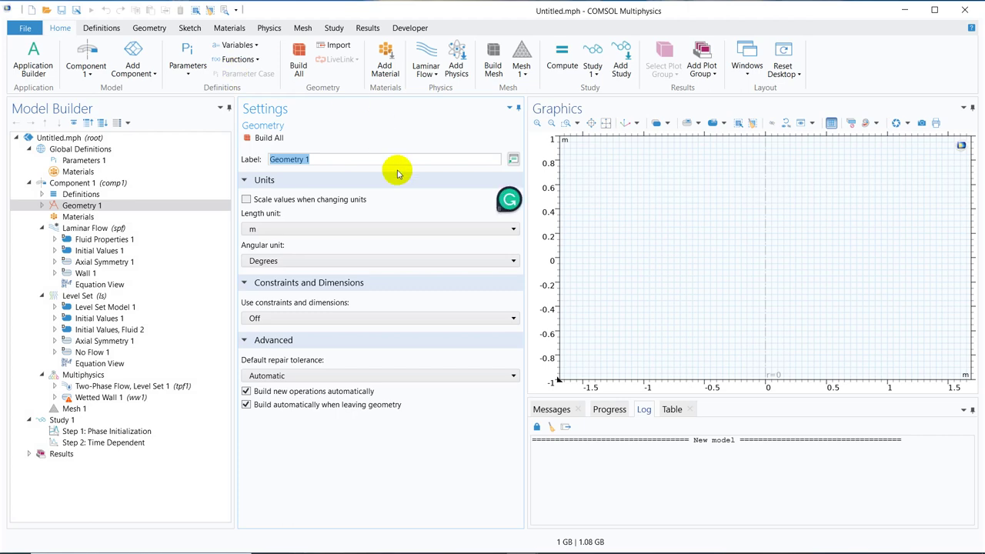
click(306, 233)
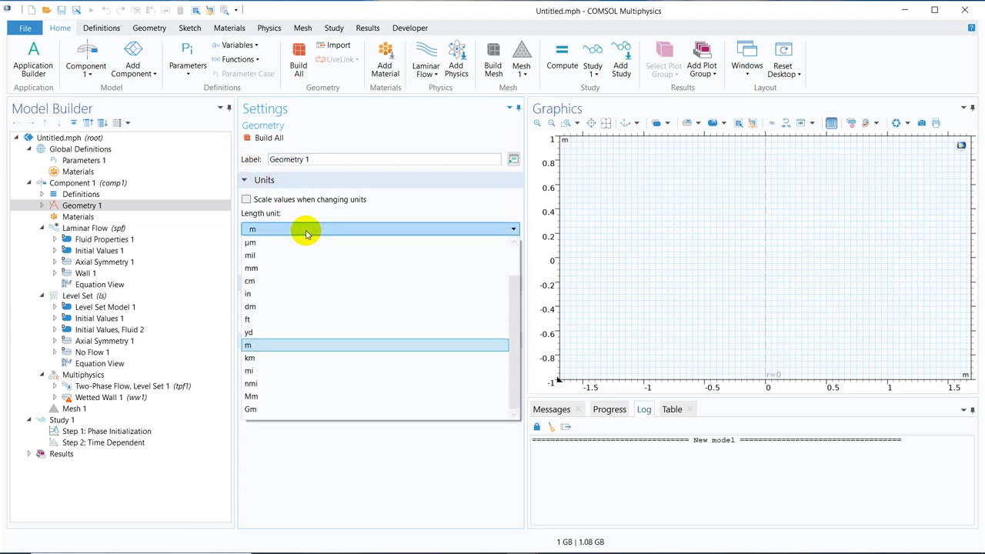
click(281, 267)
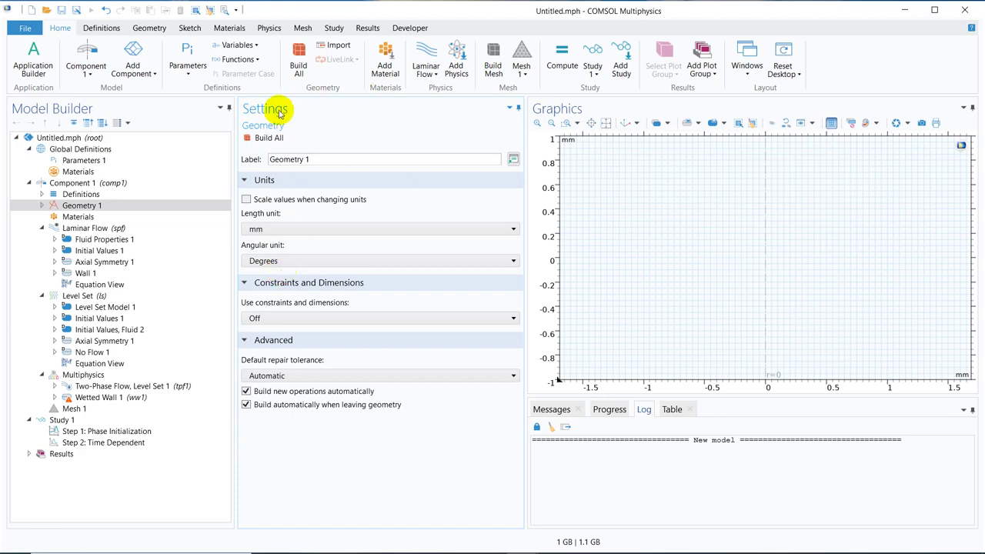
click(105, 206)
- Add Rectangle 1, width 5 and height 20, at the origin and build it
right_click(108, 207)
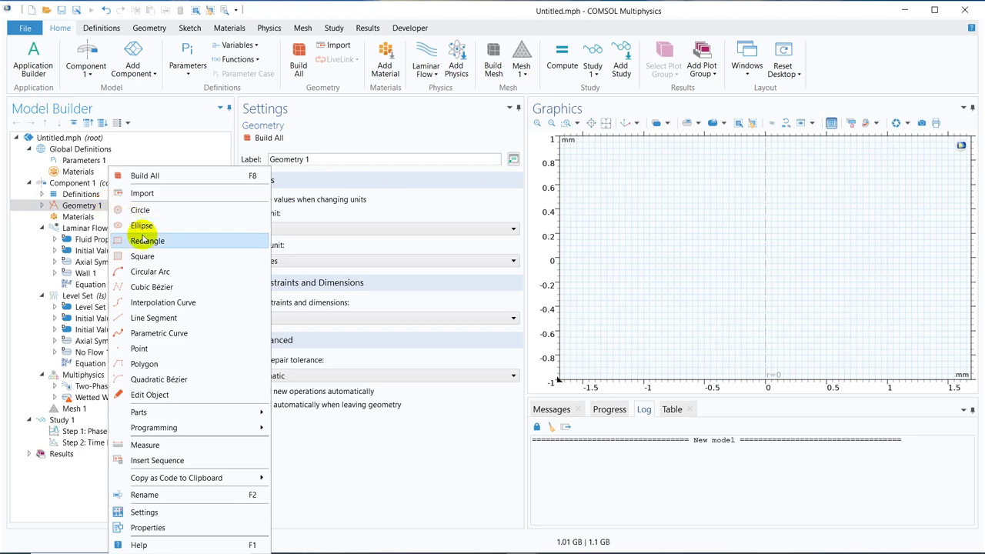
click(142, 240)
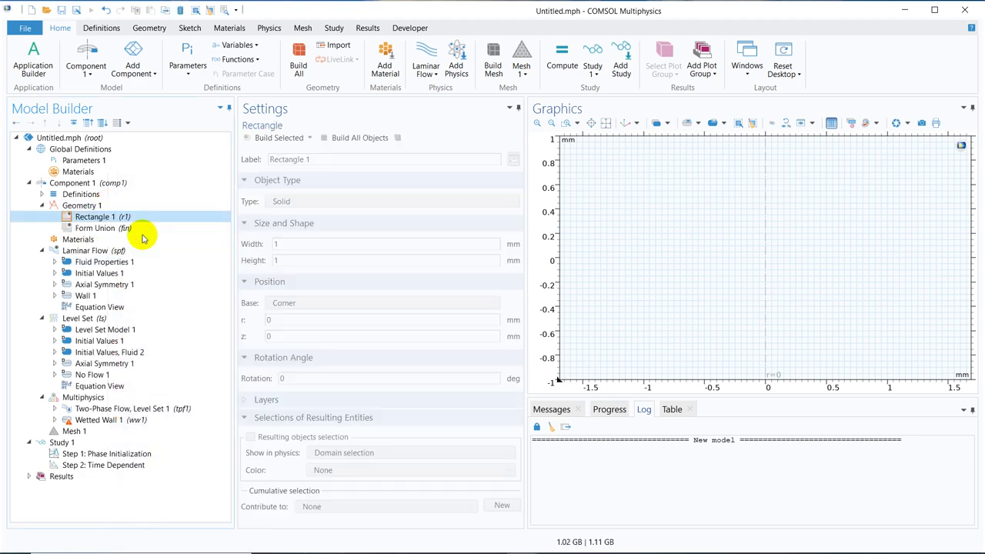
click(294, 245)
click(285, 261)
text(20)
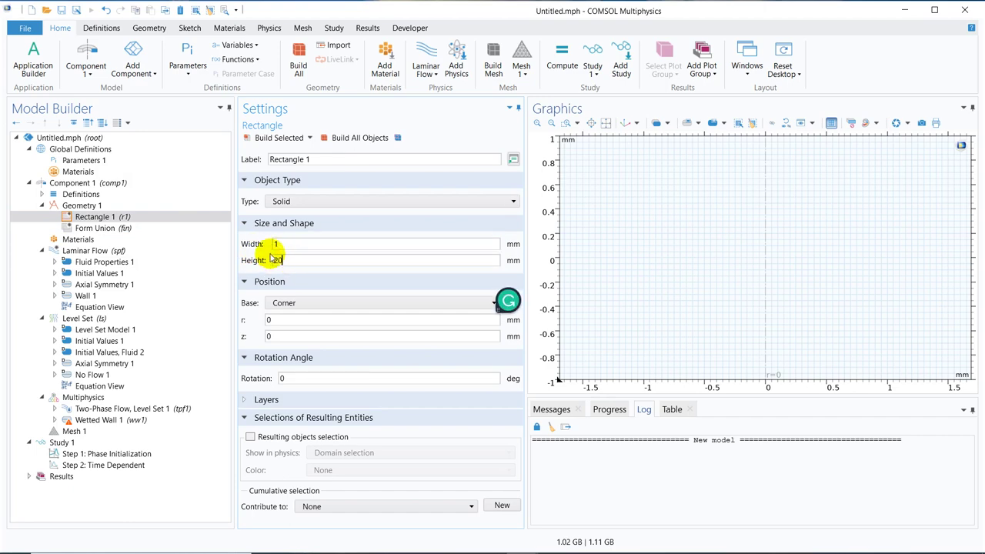
click(283, 244)
double_click(283, 244)
text(5)
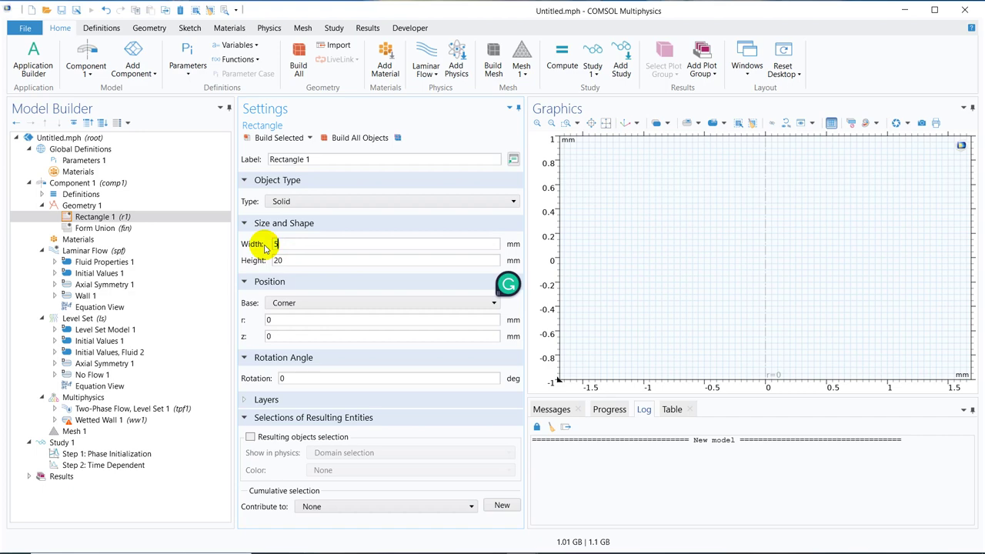
click(273, 139)
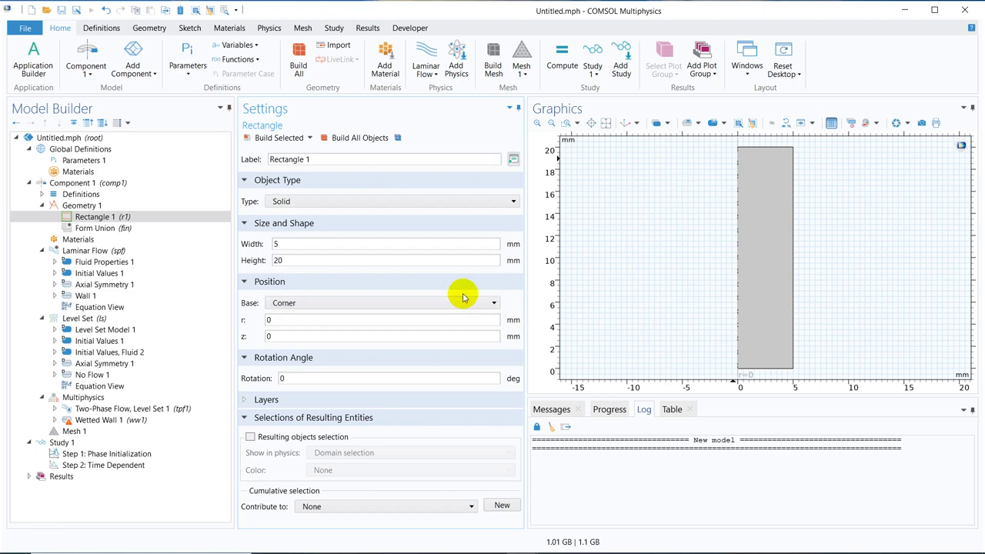
click(374, 265)
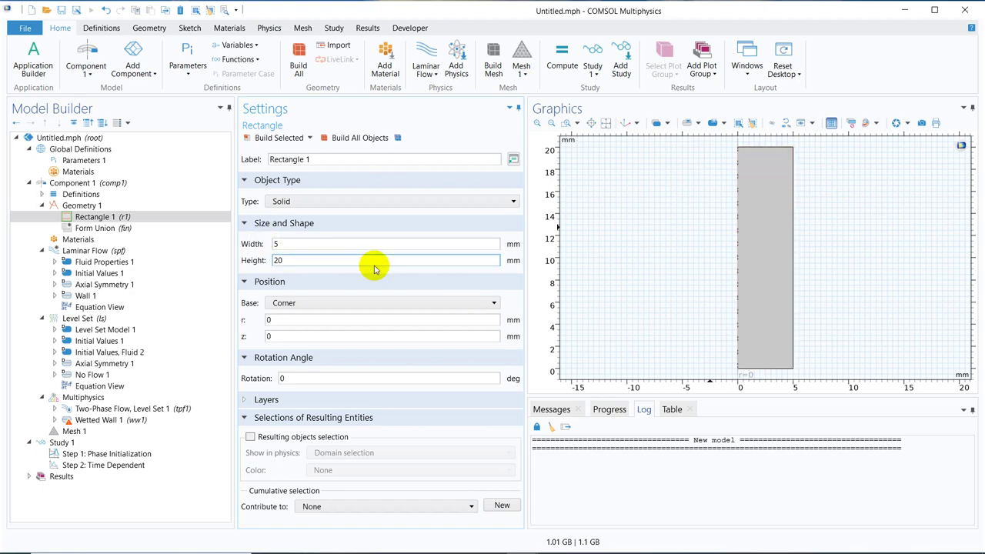
- Add H2O (water) [liquid] from recent materials to the component
click(97, 239)
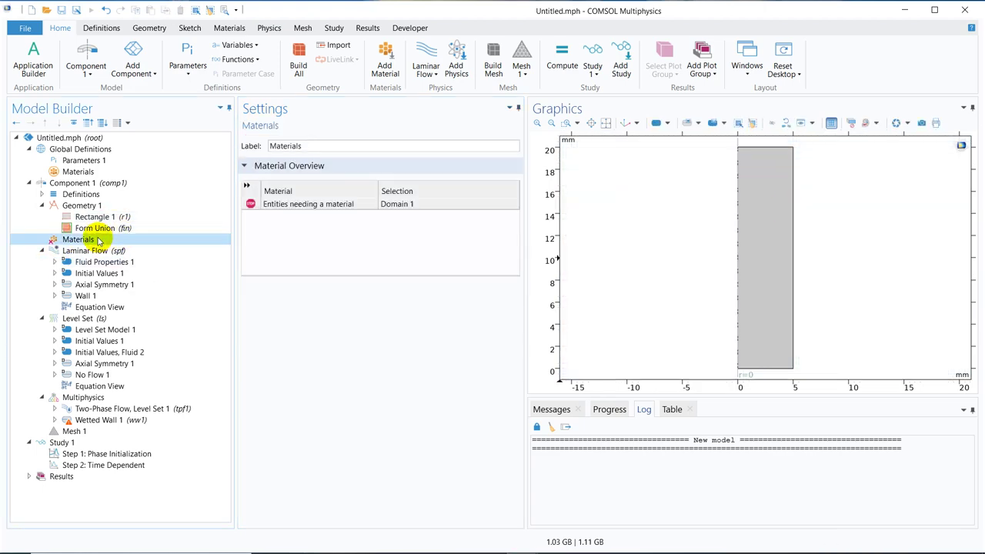
right_click(98, 241)
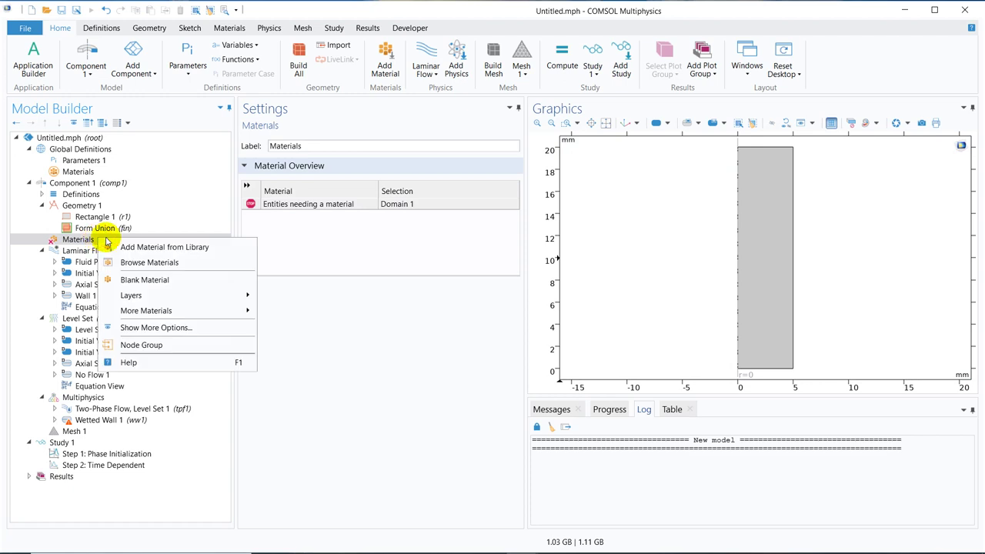
click(164, 247)
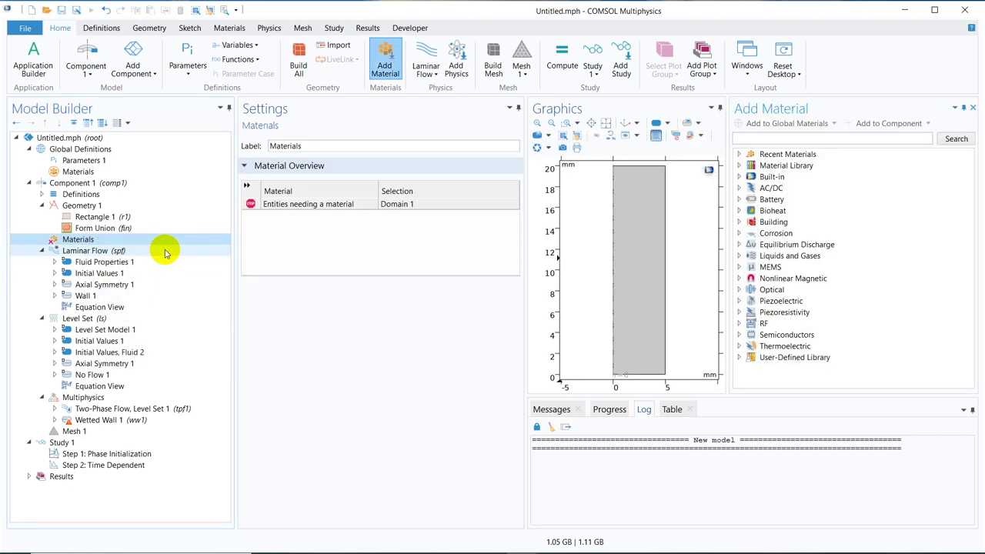
click(739, 155)
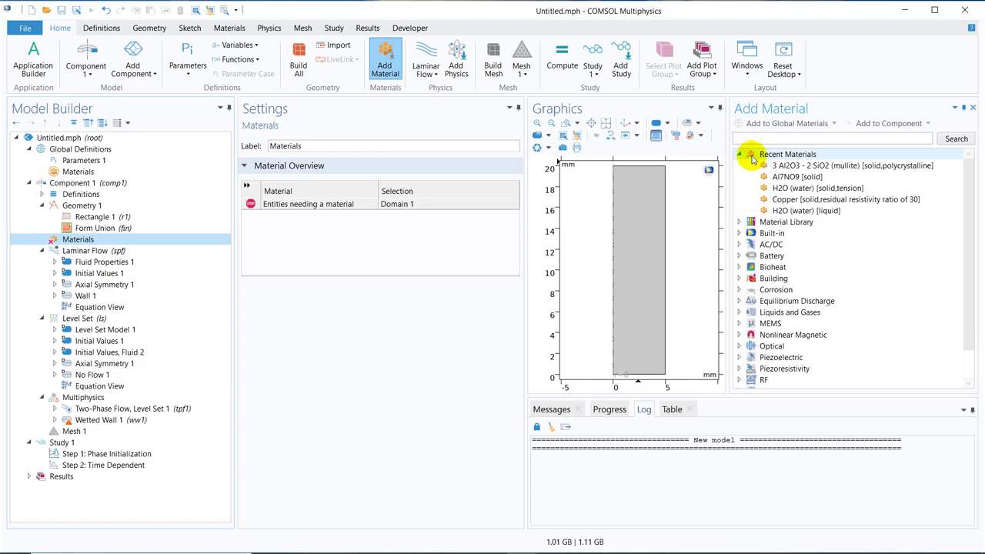
click(828, 212)
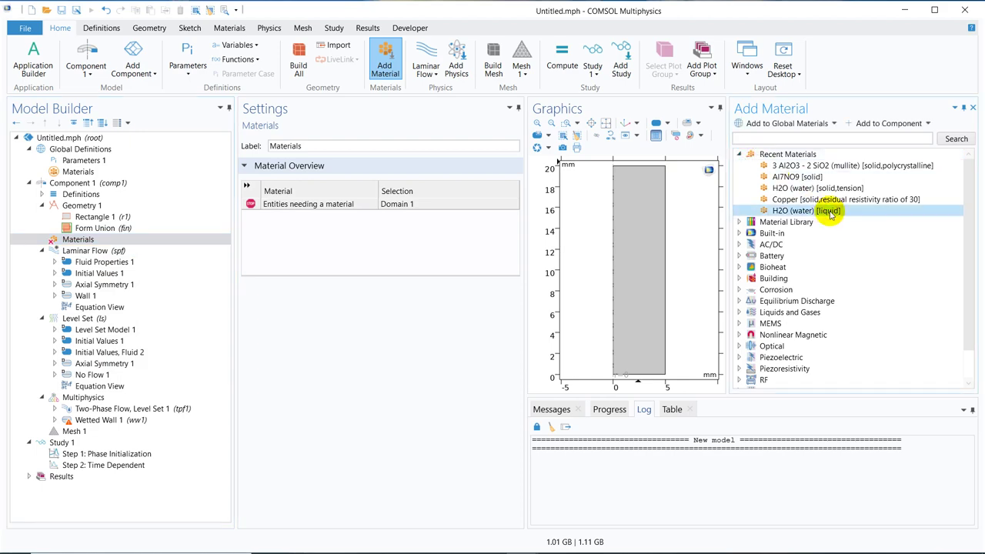
double_click(829, 215)
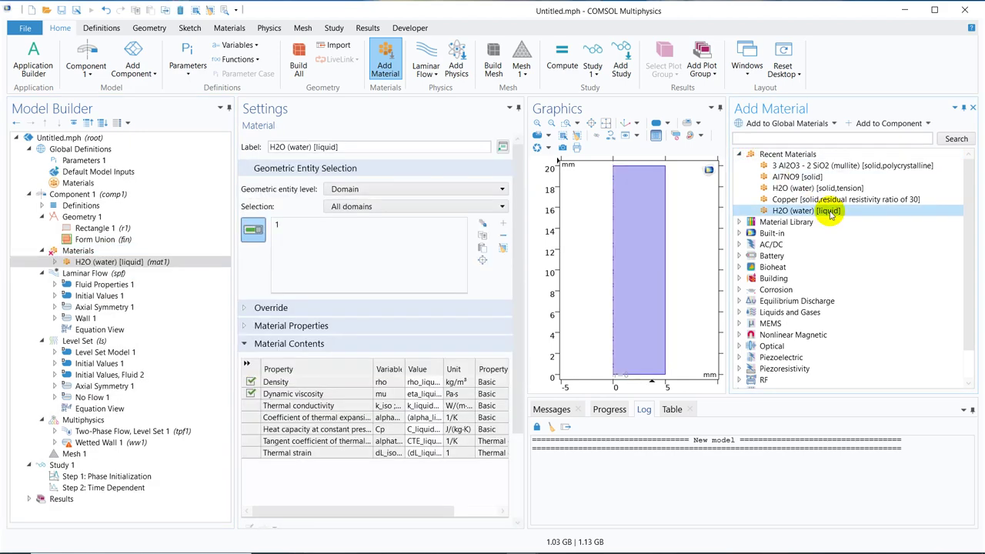
- Search the library for 'transformer oil', add Transformer oil, and close the Add Material window
click(782, 139)
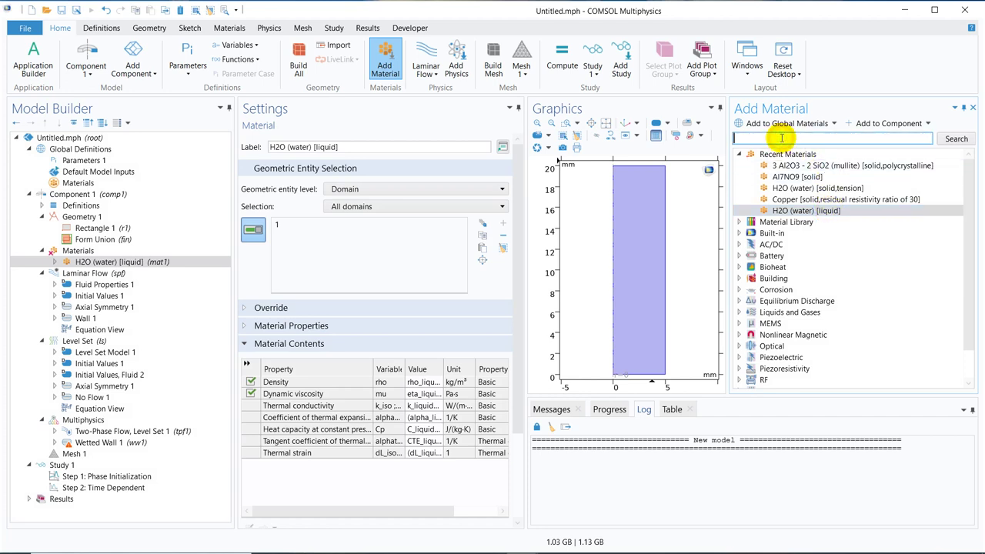
text(oil)
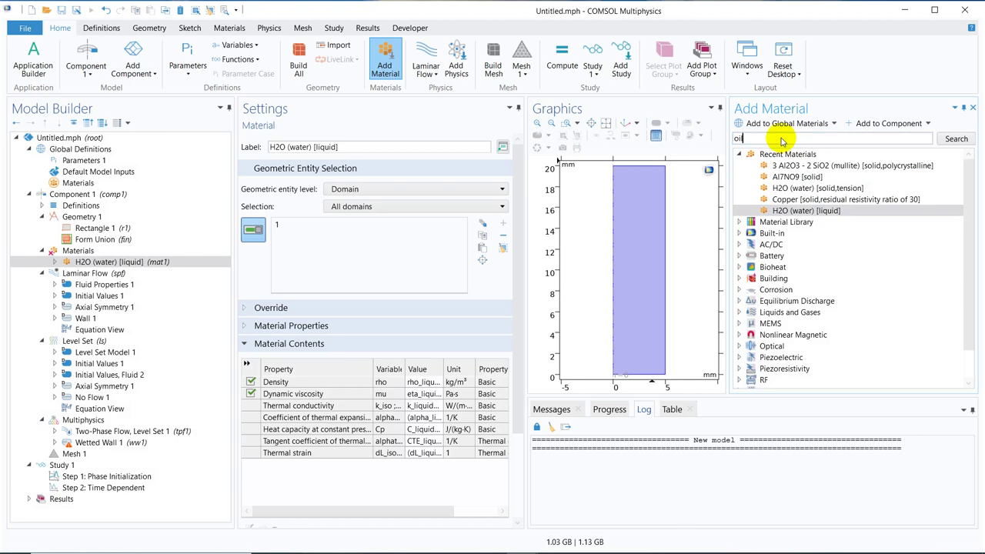
click(955, 139)
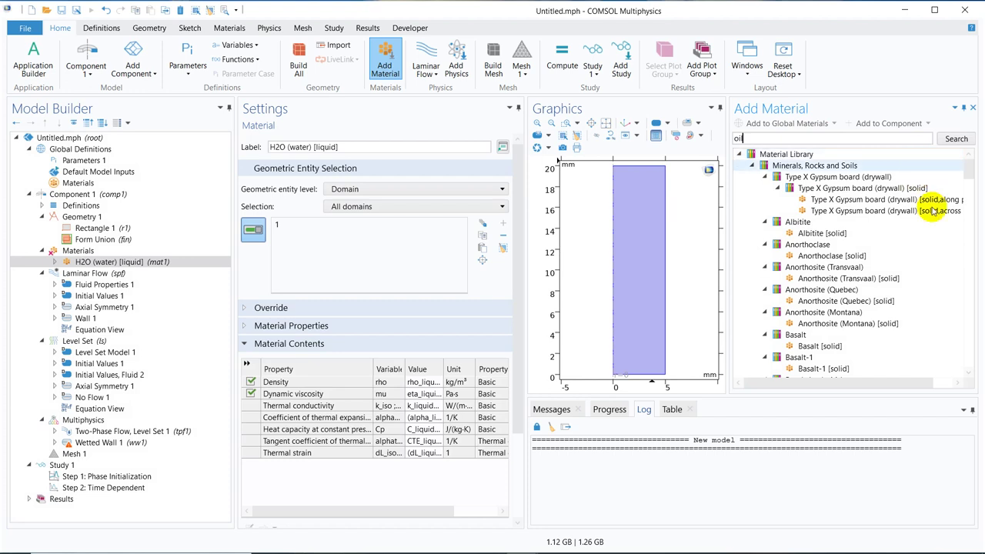
mouse_move(968, 175)
mouse_down()
mouse_move(971, 213)
mouse_move(960, 48)
mouse_up()
click(758, 137)
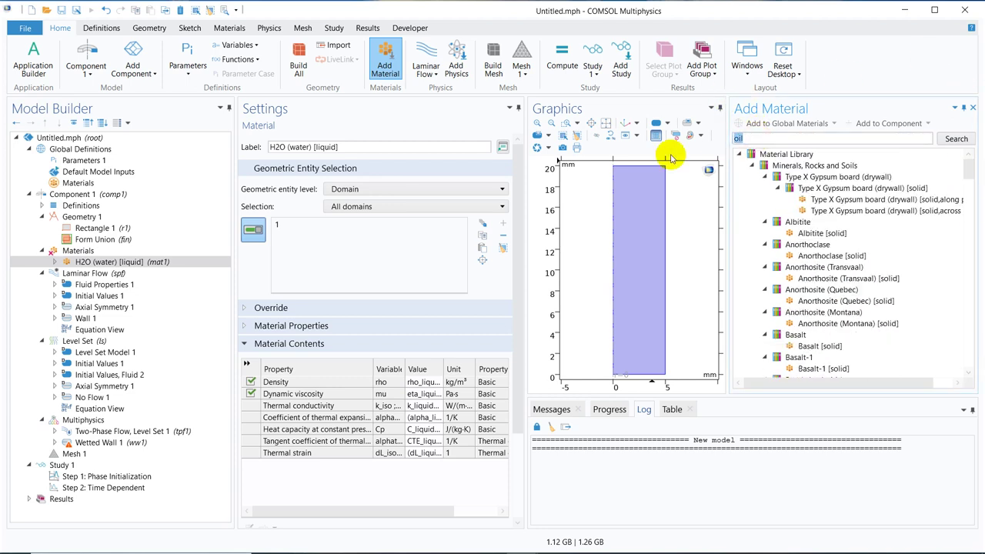
key(BackSpace)
key(BackSpace)
text(transformer oil)
key(Return)
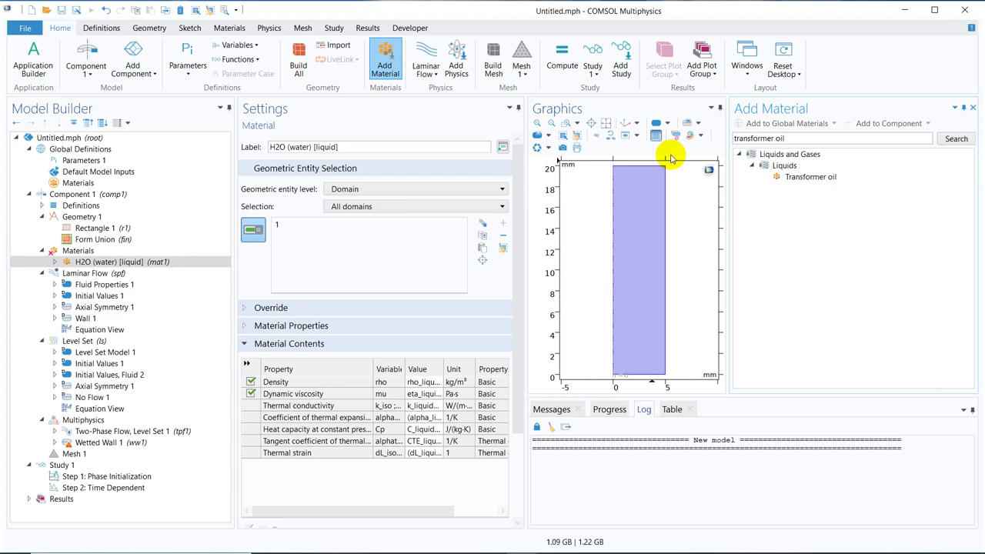
click(821, 181)
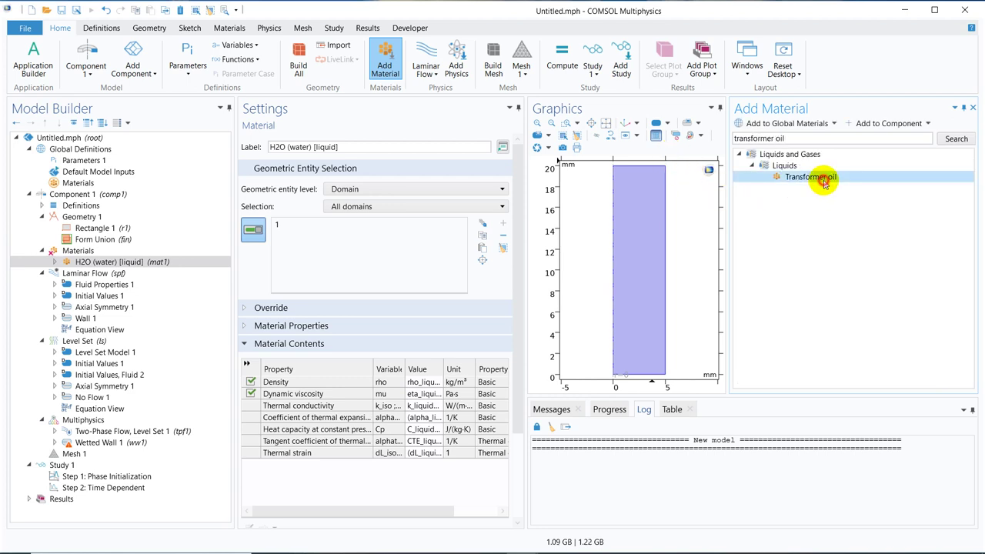
double_click(823, 182)
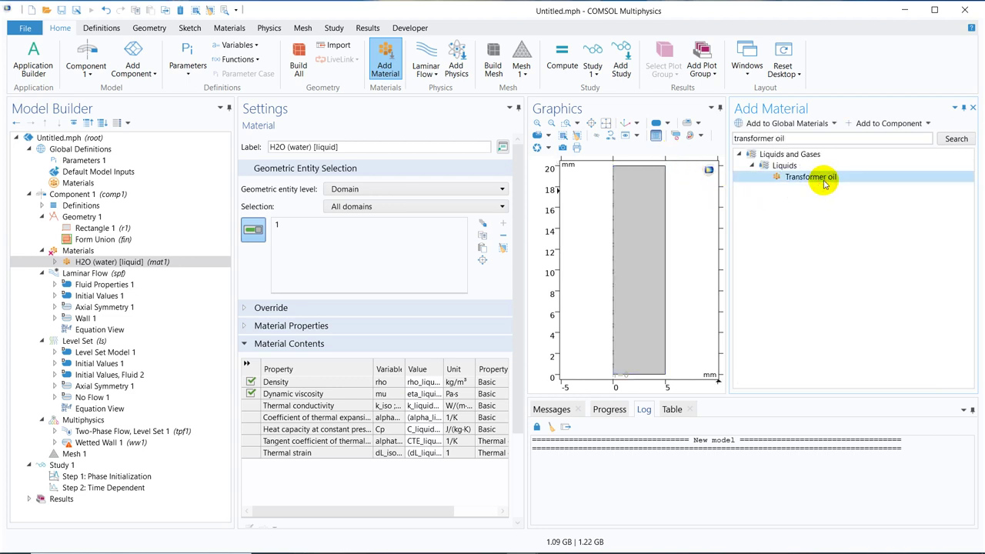
click(970, 109)
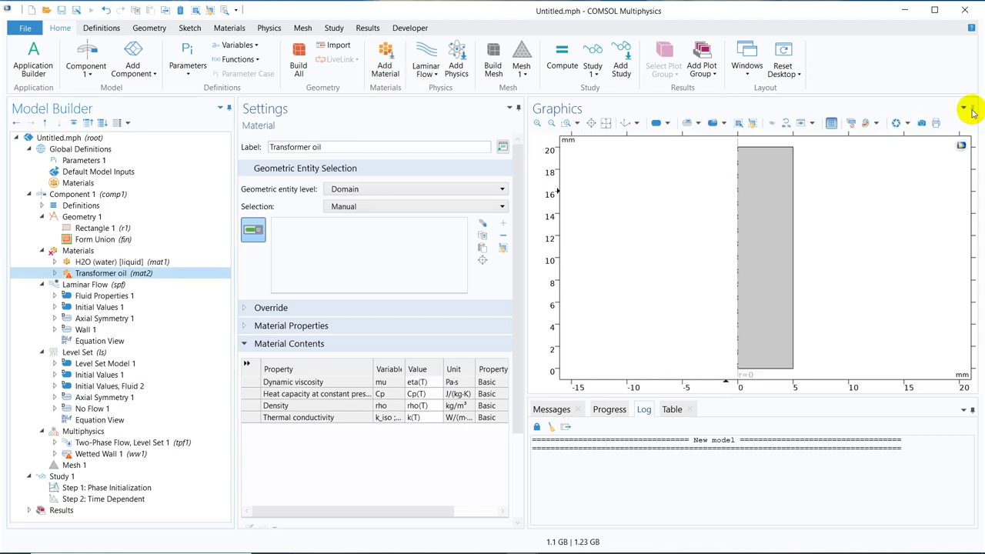
- Duplicate Rectangle 1 into Rectangle 2 with height 12 mm and build it
click(111, 229)
right_click(112, 229)
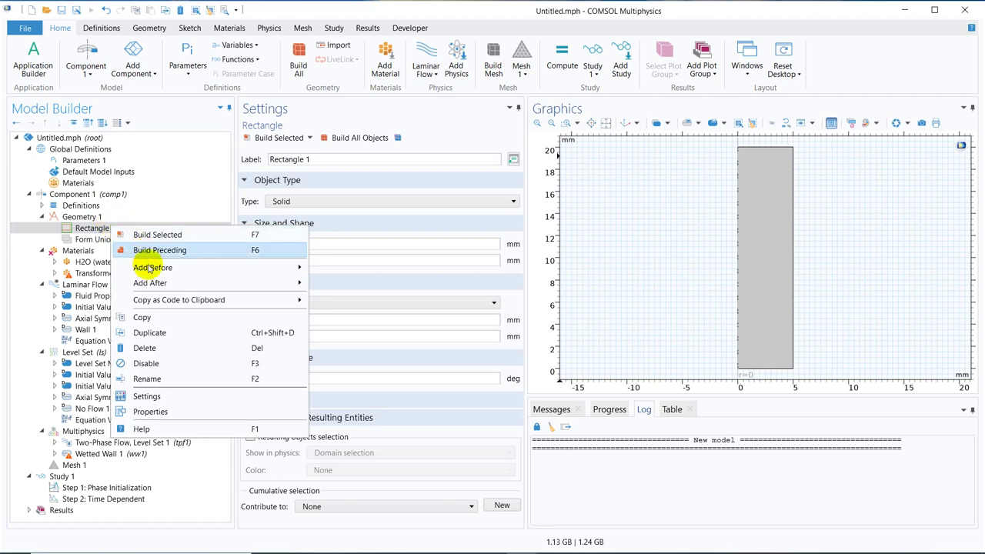
click(179, 337)
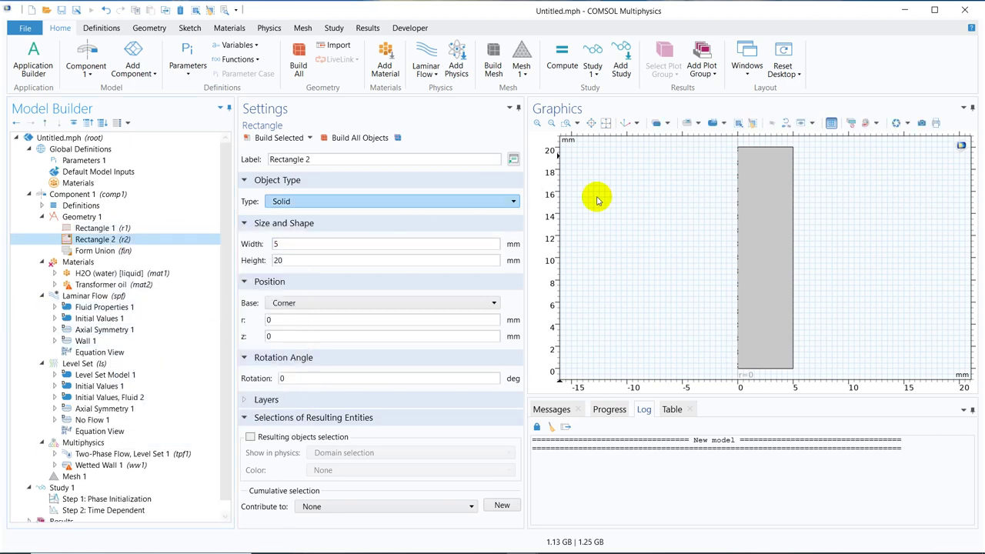
click(301, 260)
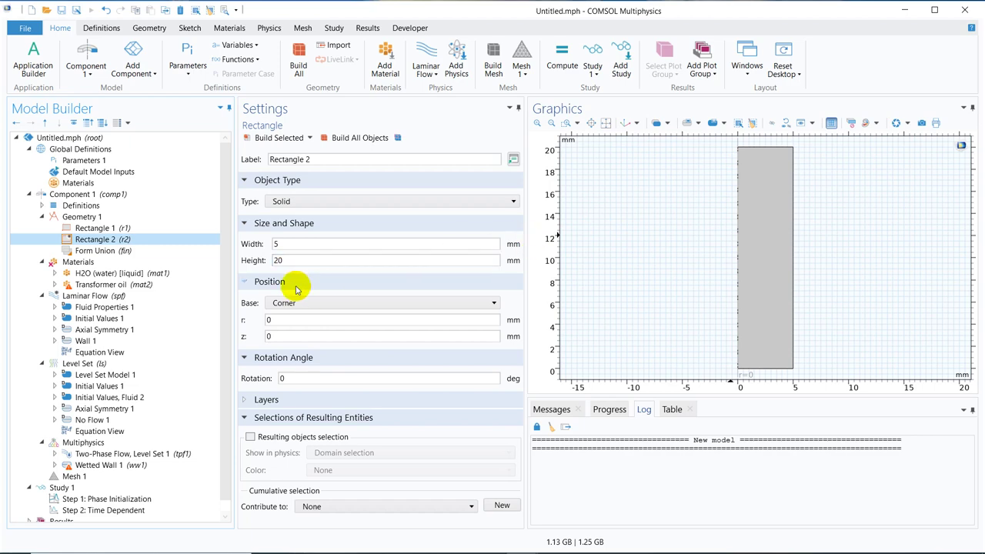
click(295, 260)
double_click(295, 261)
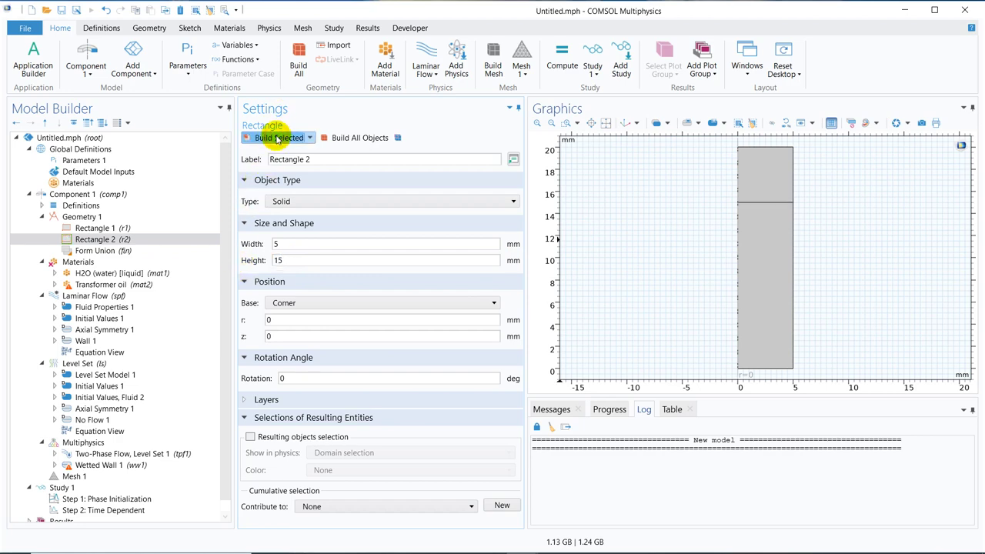
click(299, 260)
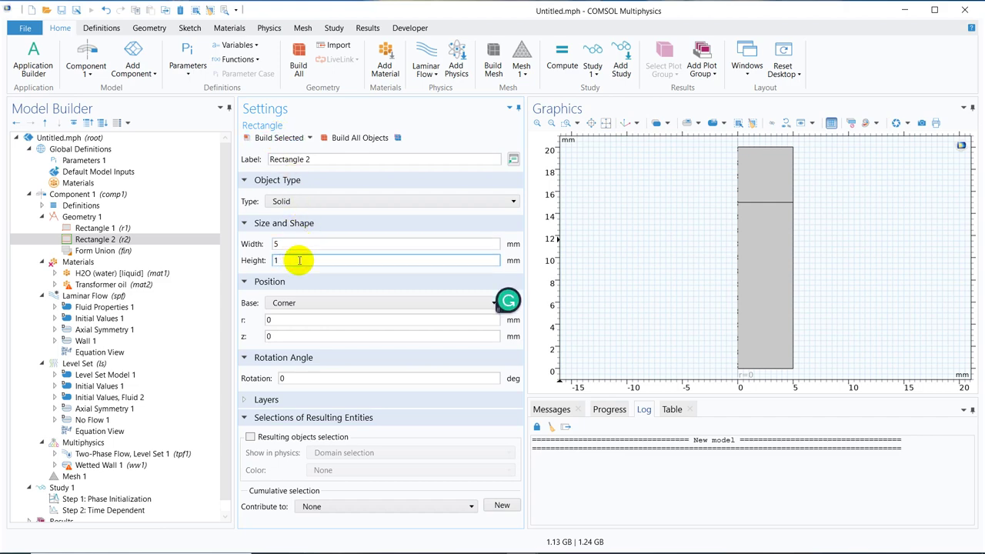
text(2)
click(280, 140)
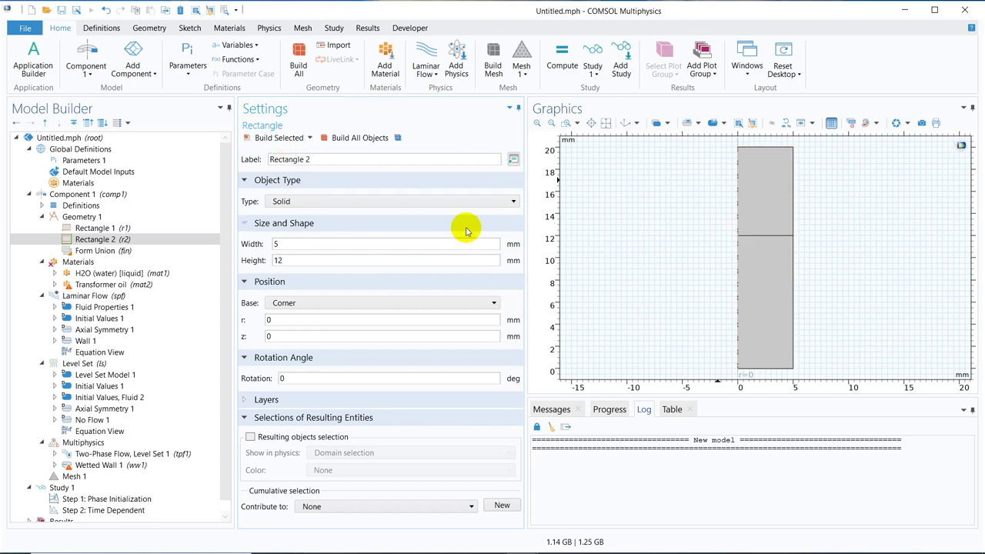
click(84, 217)
- Add a Circle with radius 1 mm centred at r = 0, z = 5 and build it
right_click(104, 219)
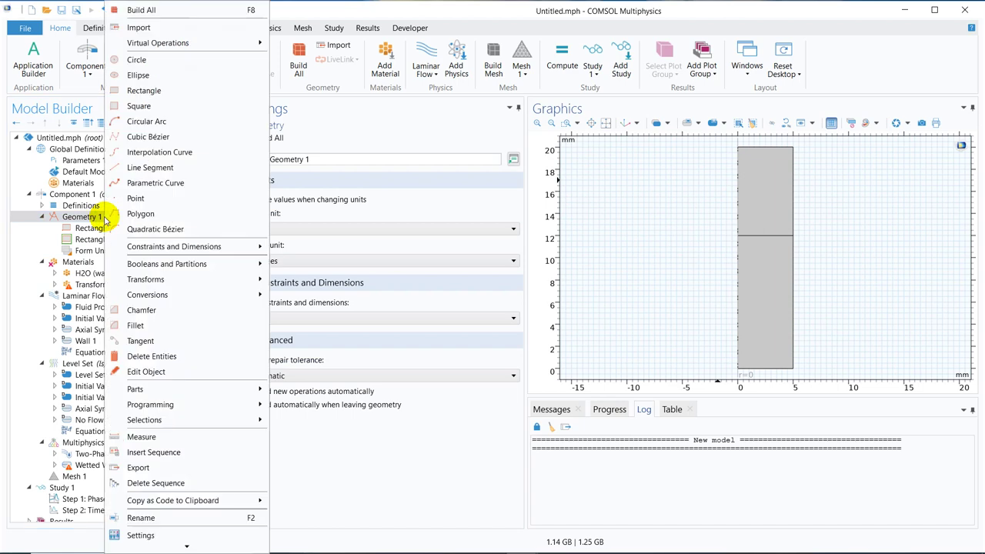
click(172, 60)
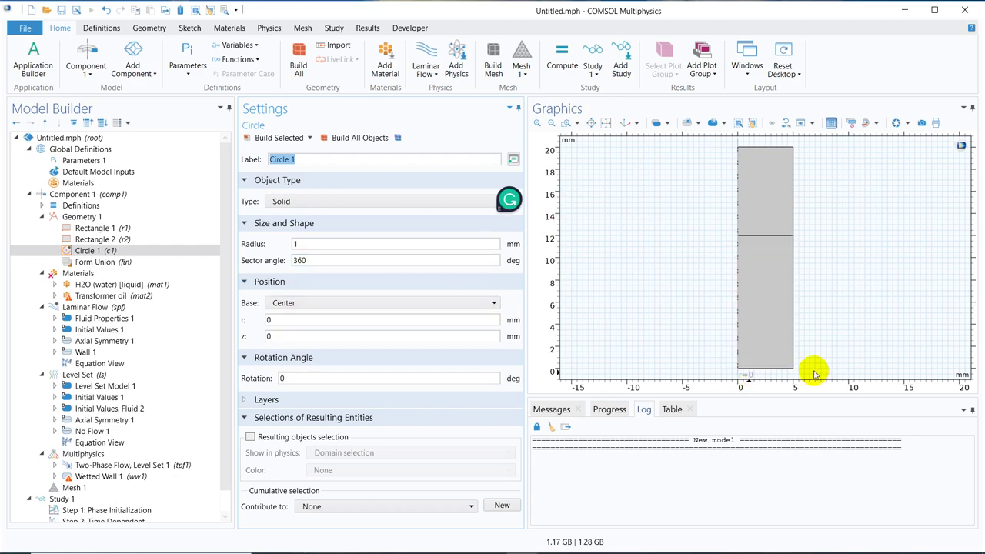
click(274, 320)
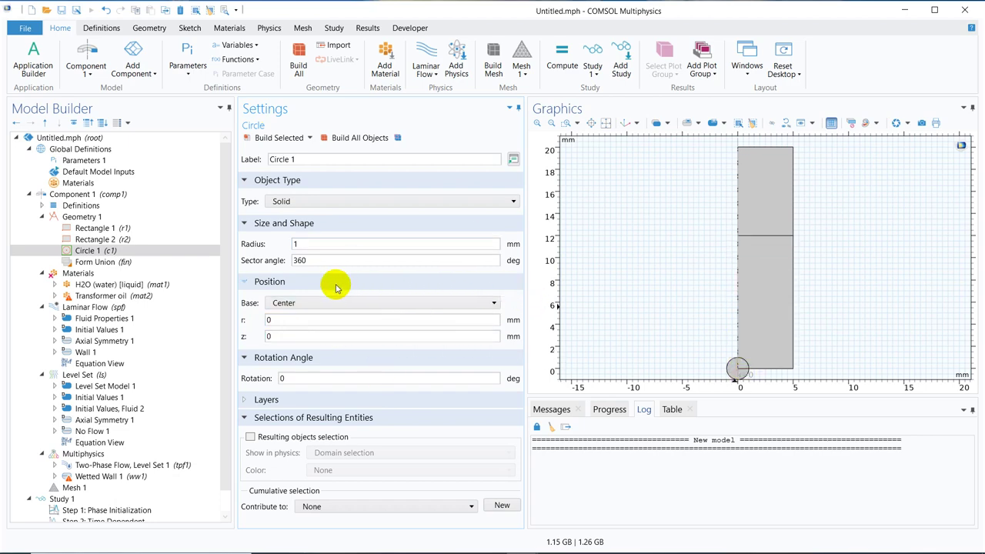
click(285, 322)
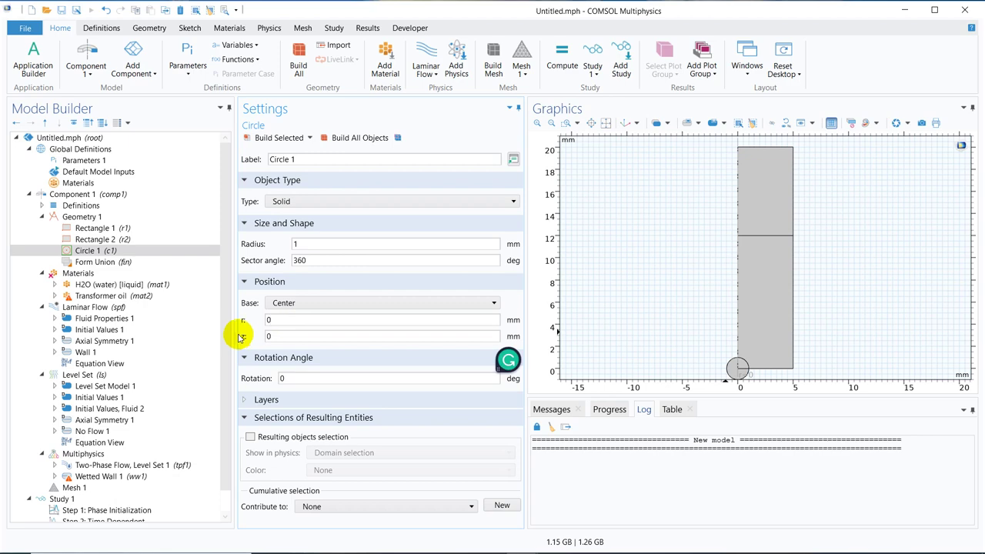
double_click(282, 336)
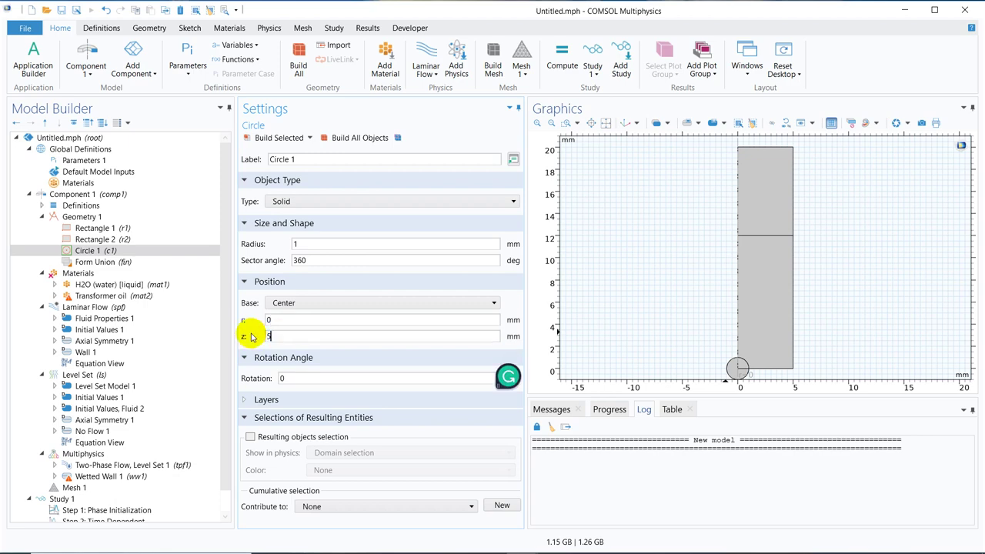
text(5)
click(286, 139)
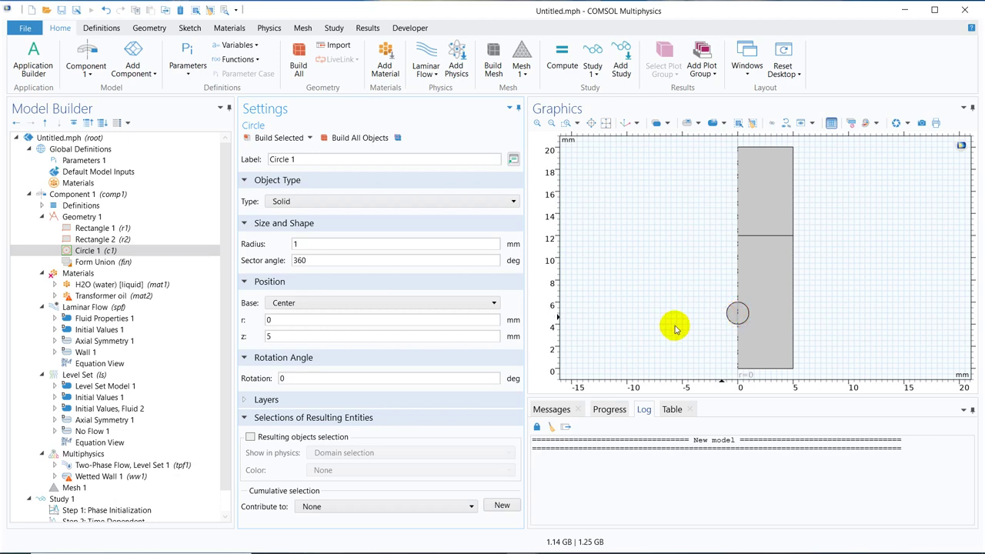
- Change Circle 1's sector angle from 360 to 180° and rebuild it
double_click(300, 379)
text(18)
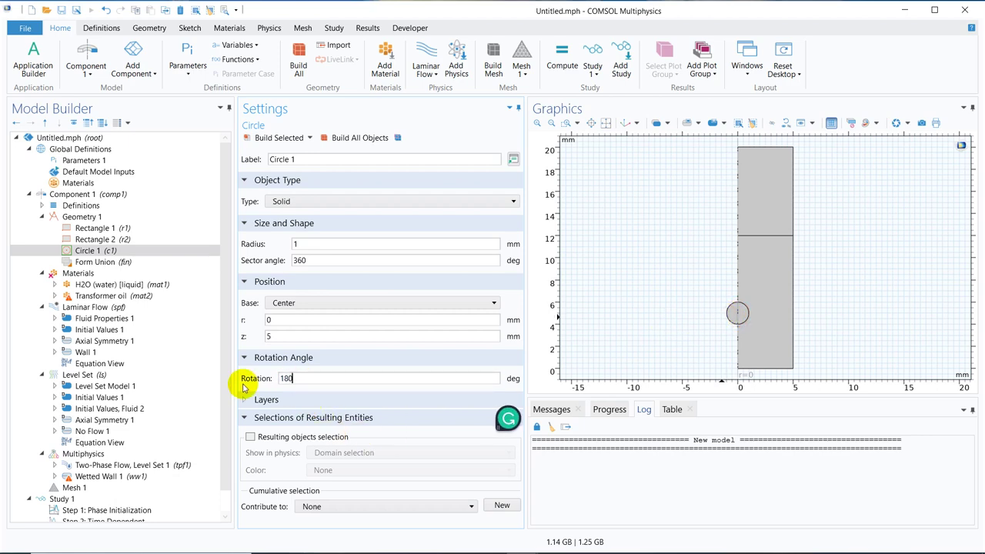
text(0)
click(277, 142)
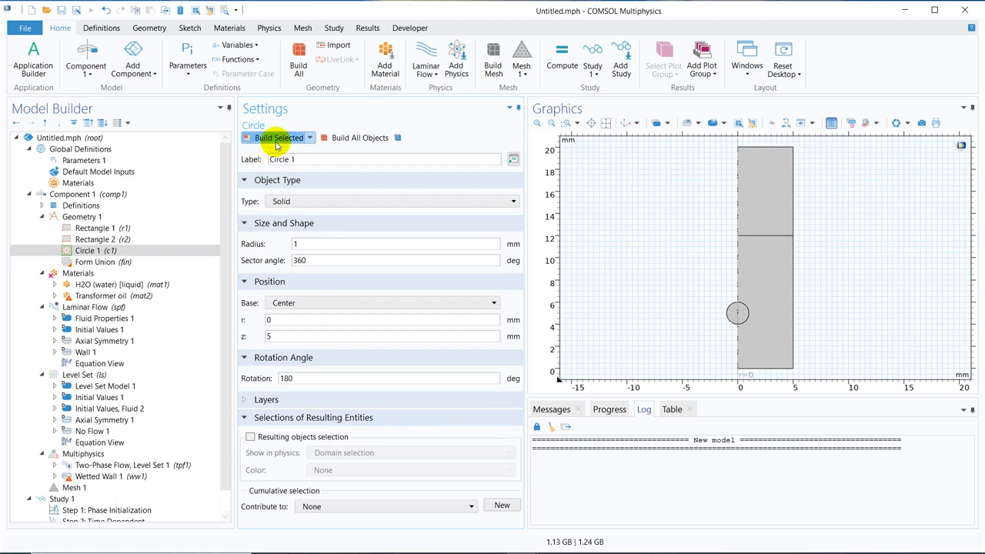
drag(321, 378, 265, 387)
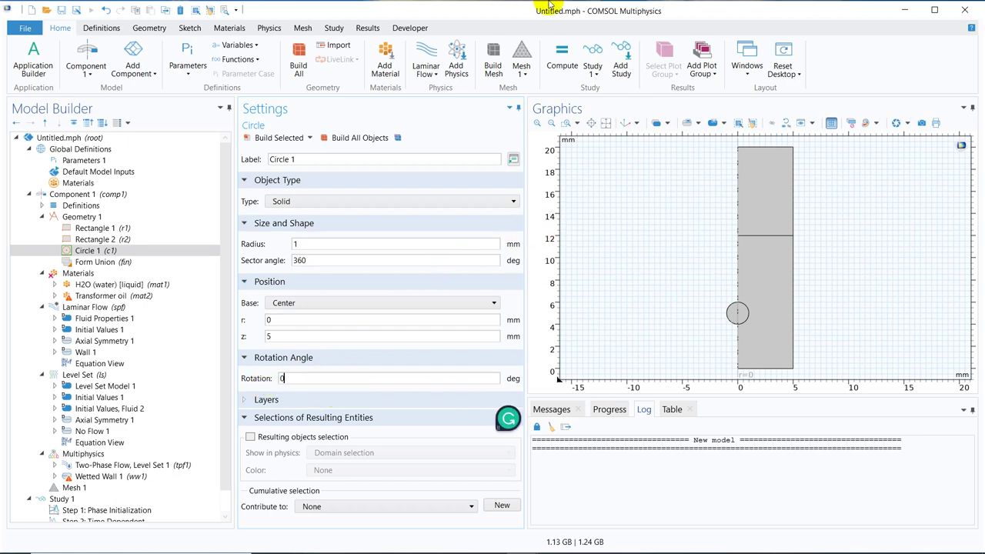
mouse_move(556, 7)
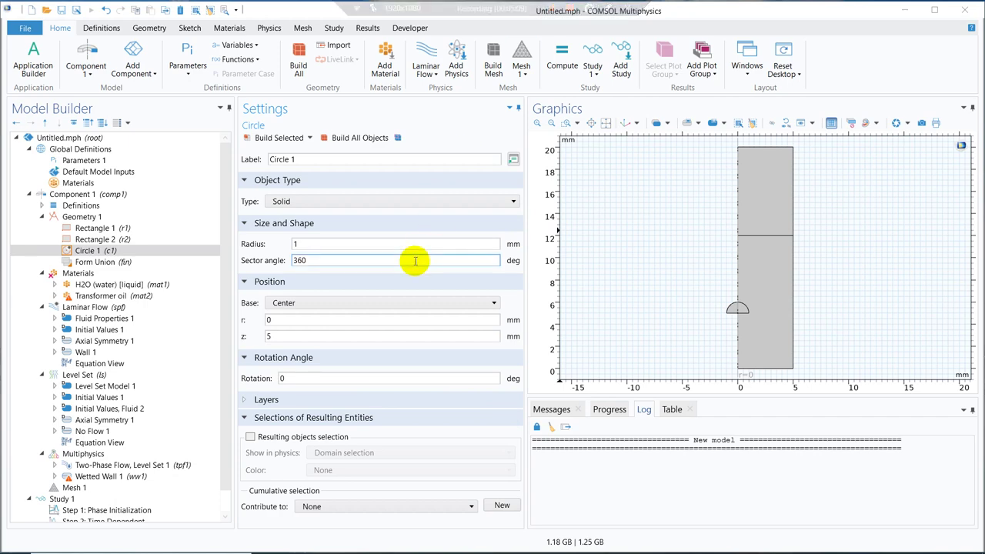
double_click(321, 260)
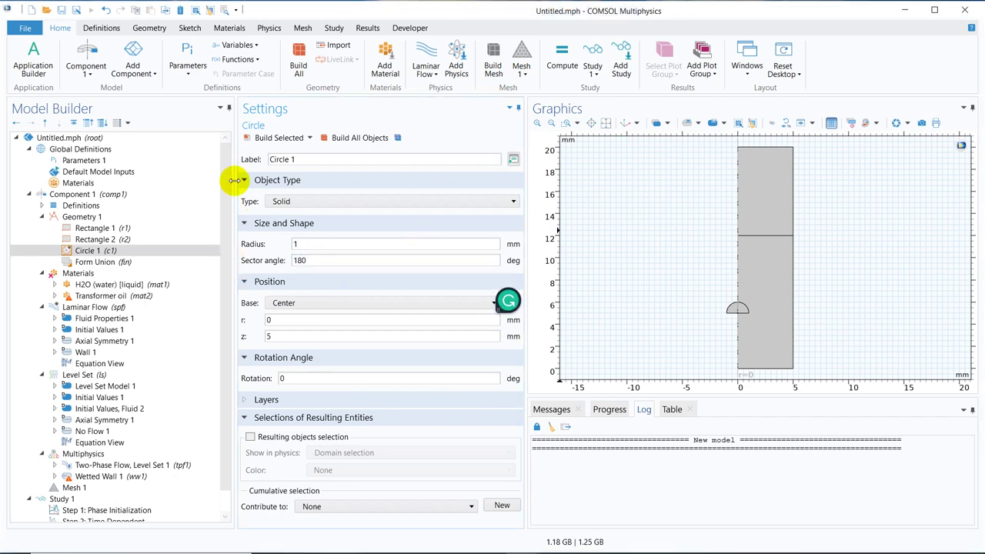
click(278, 138)
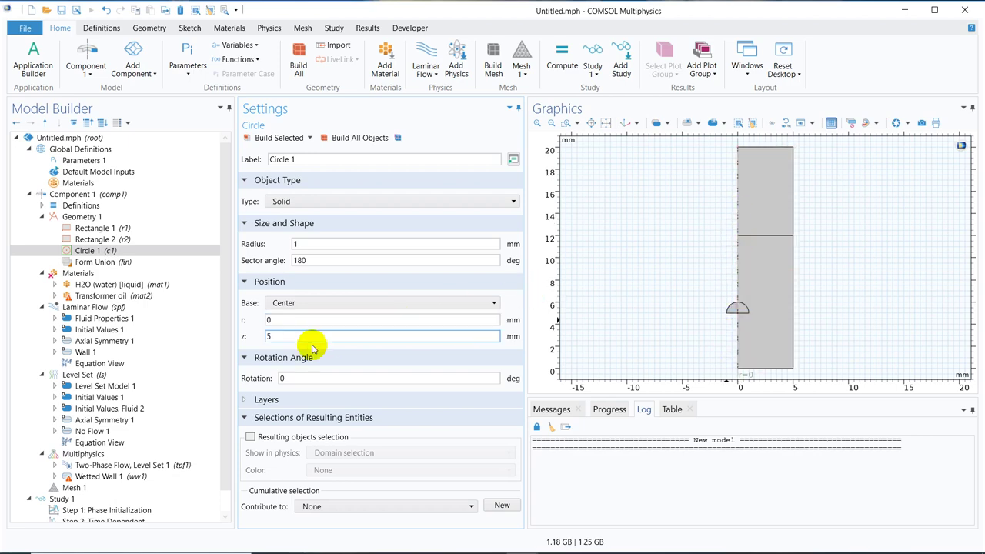
- Set Circle 1's rotation angle to -90°
click(317, 376)
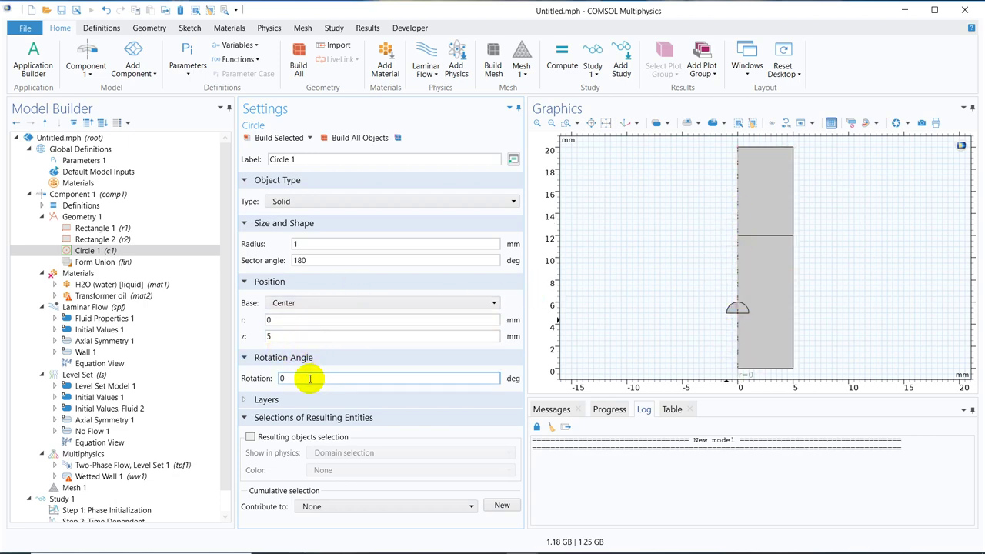
key(BackSpace)
text(90)
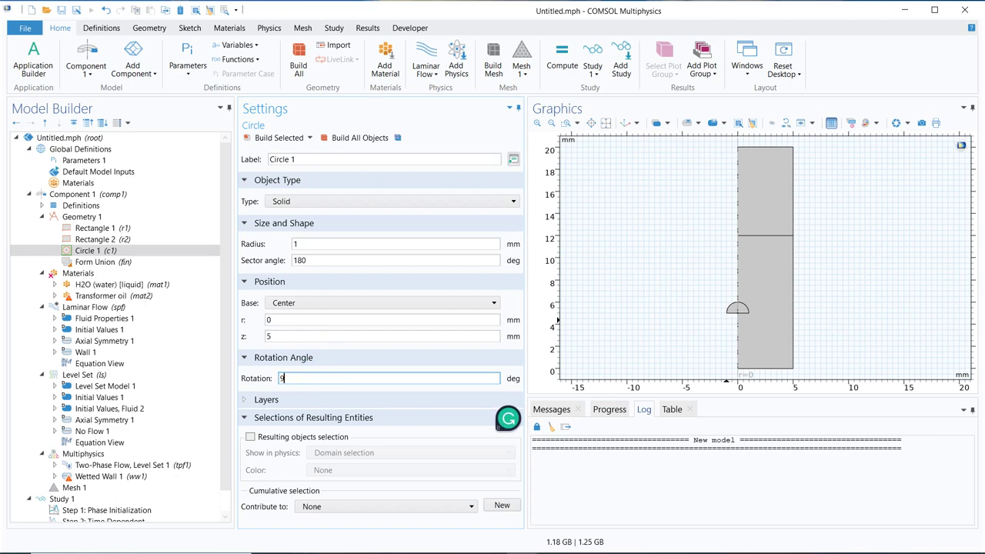
click(278, 138)
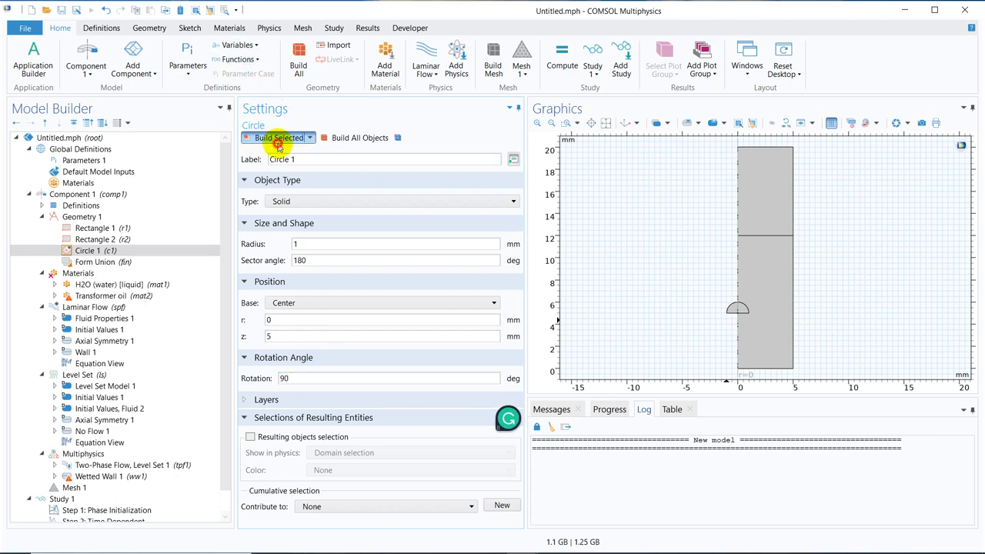
click(282, 377)
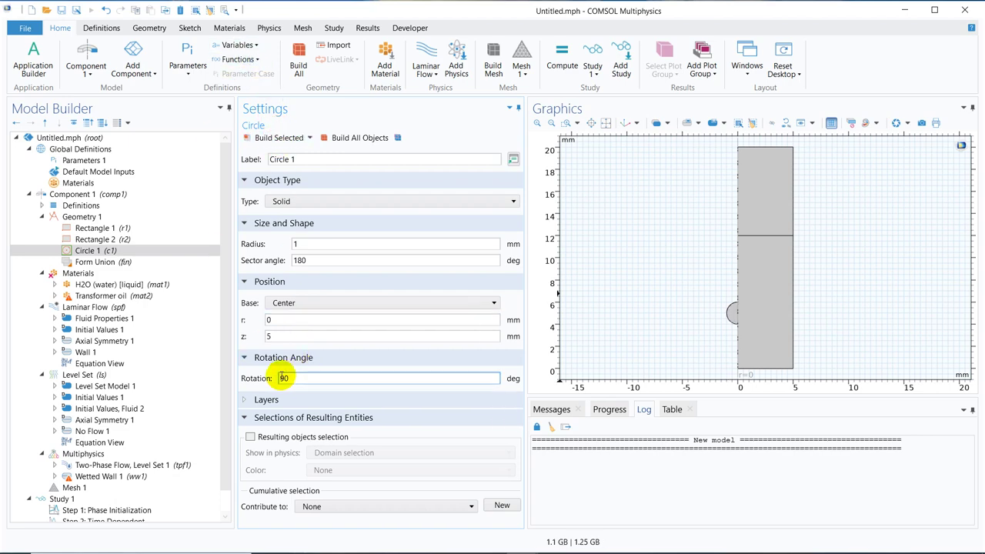
text(-)
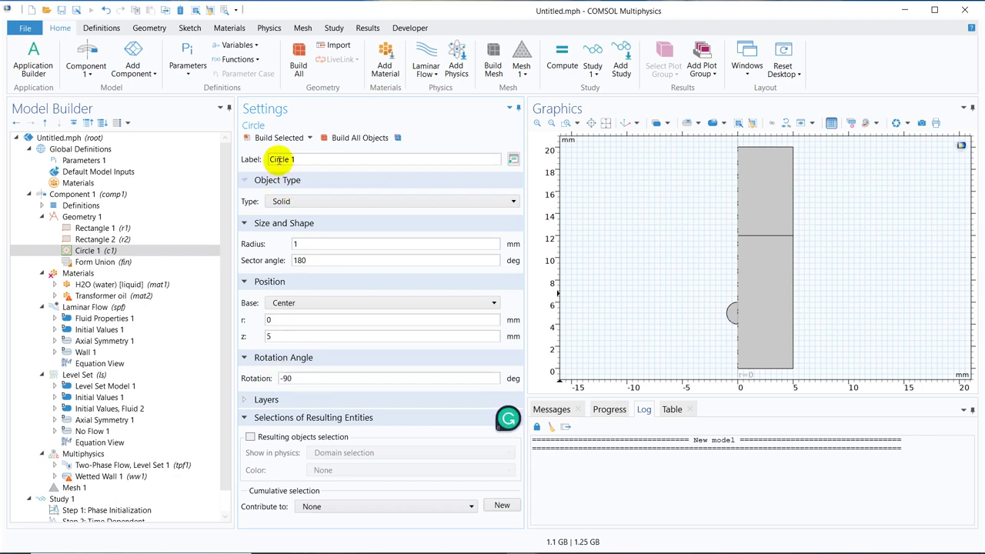
click(279, 138)
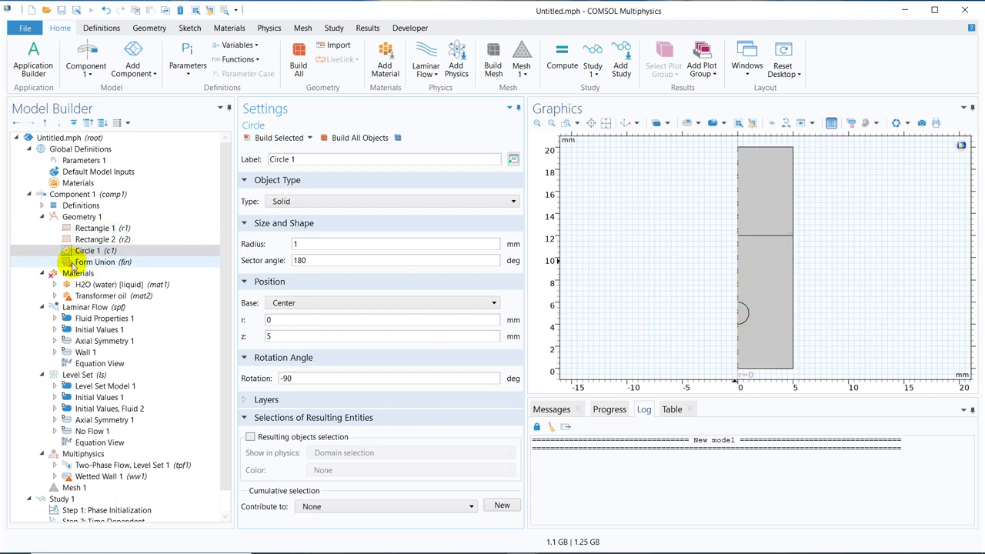
- Restrict water to domain 1 and assign Transformer oil to domains 2 and 3
click(103, 285)
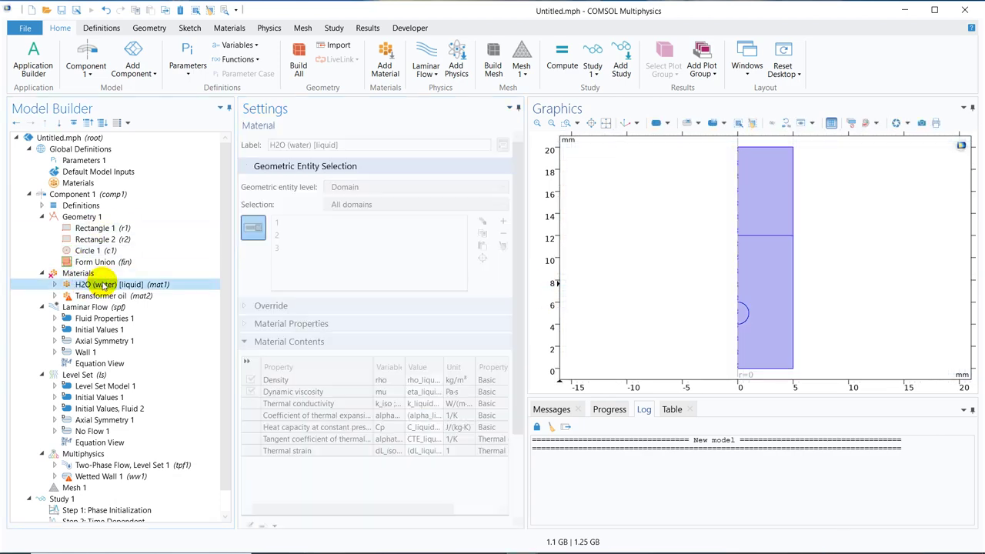
click(782, 190)
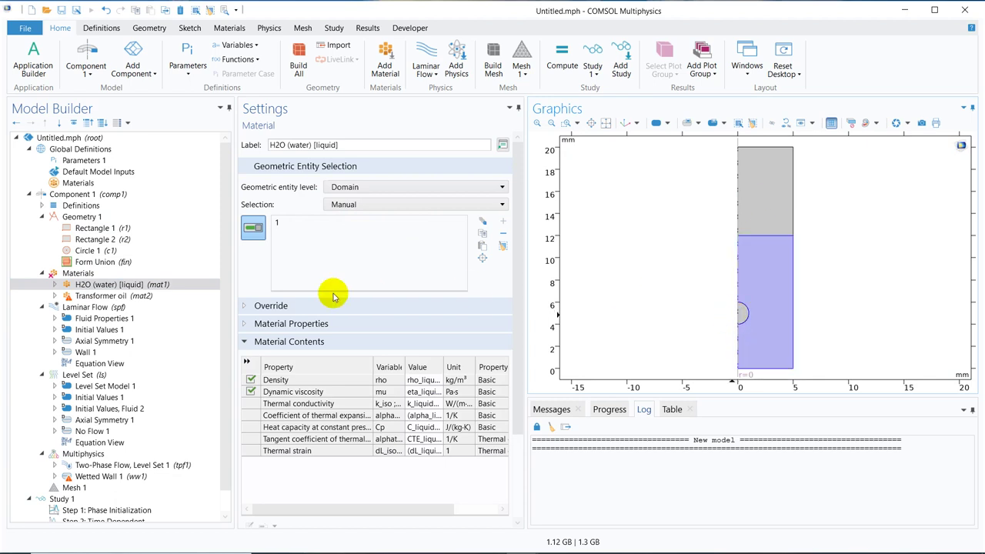
click(116, 295)
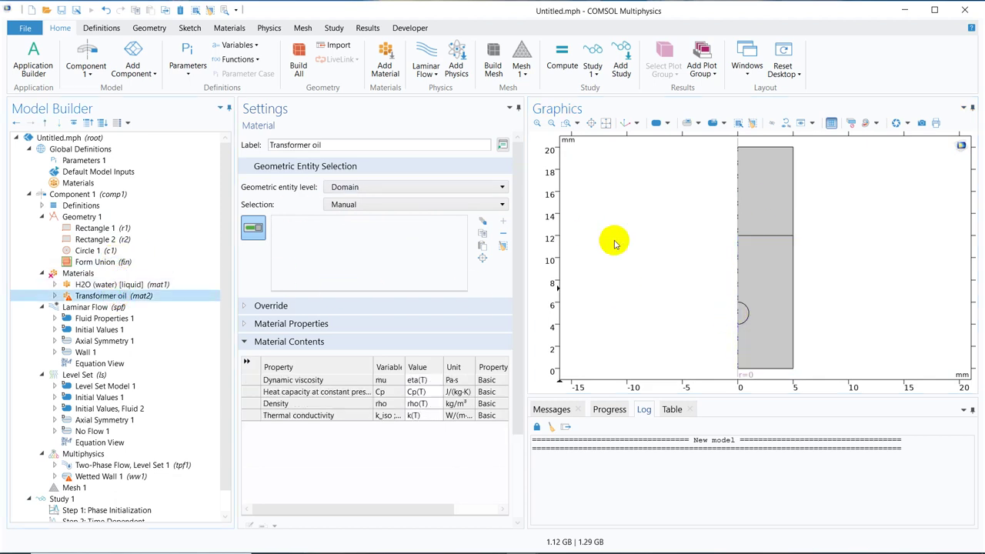
click(763, 211)
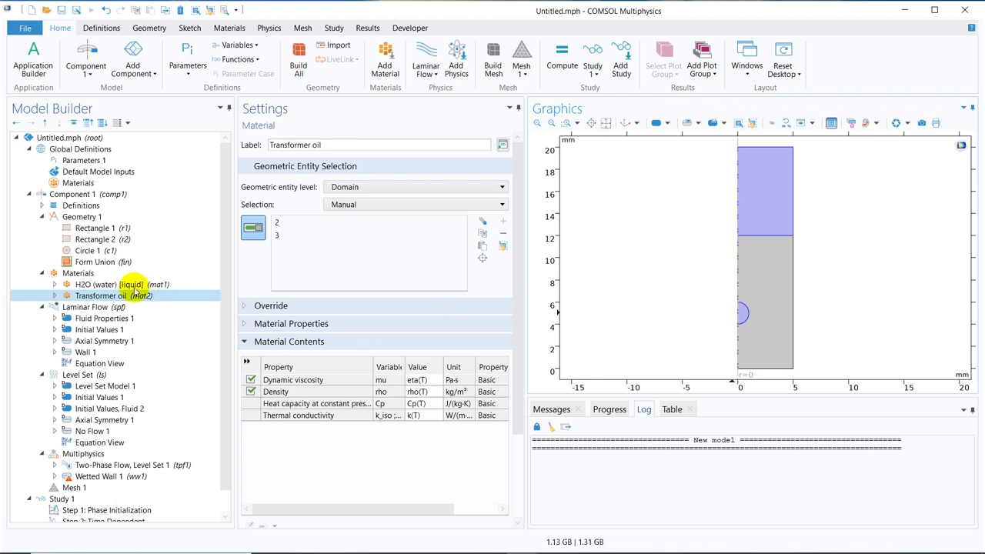
- Review Laminar Flow: incompressible fluid properties, zero initial velocity and pressure, no-slip Wall 1
click(113, 310)
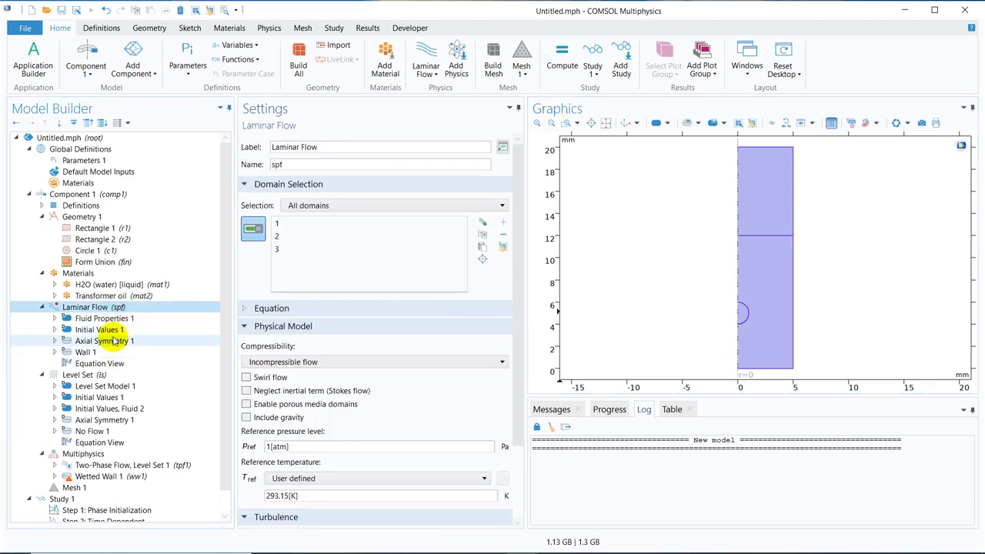
click(117, 320)
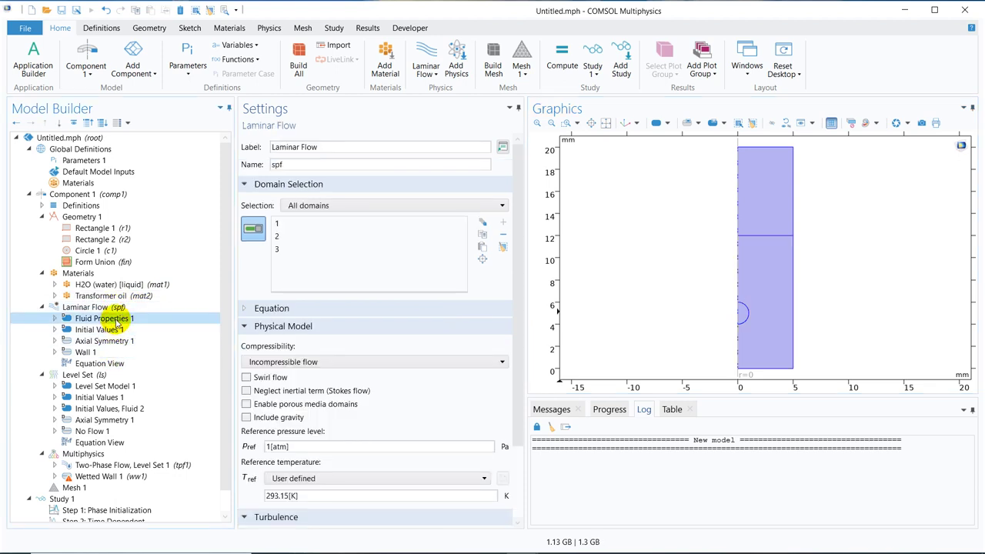
drag(520, 182, 512, 350)
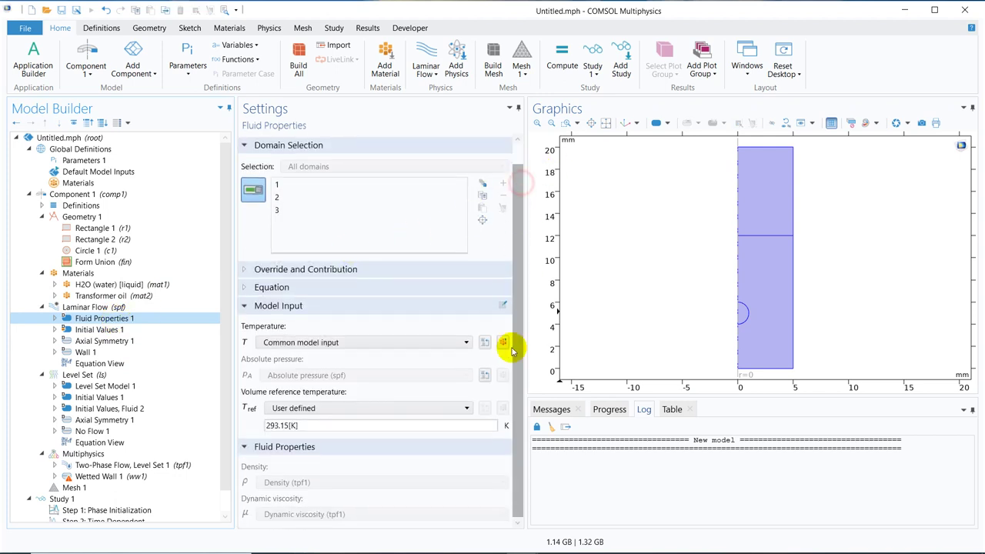
click(100, 329)
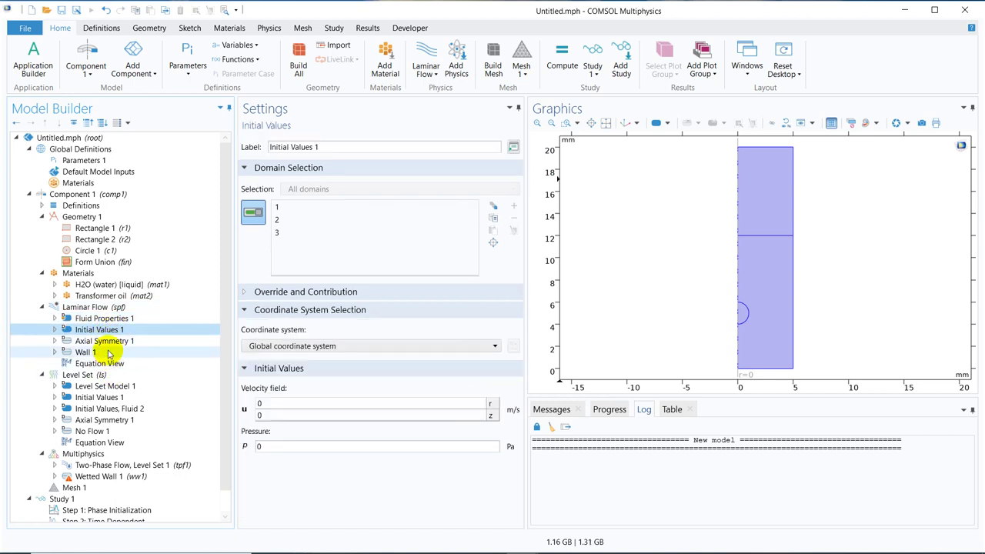
click(108, 352)
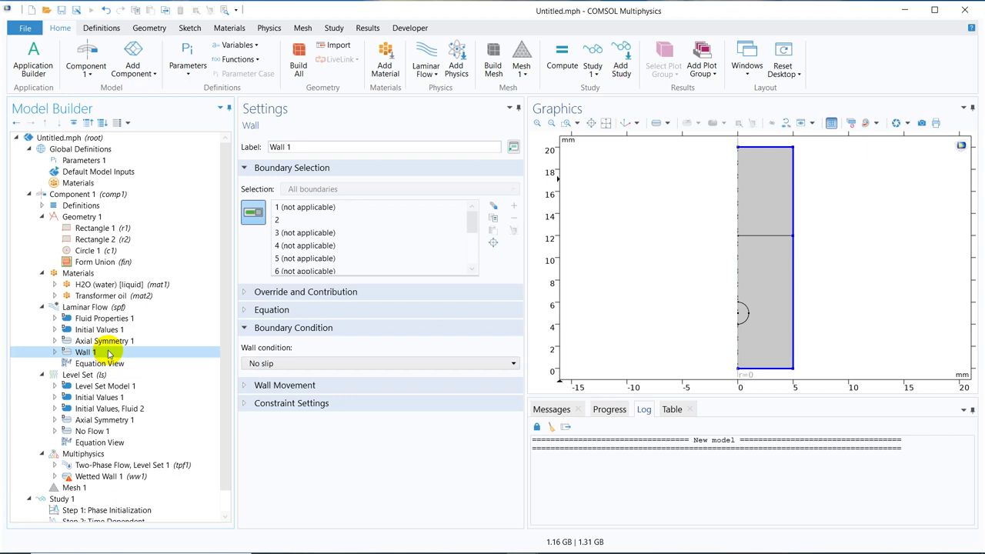
- Assign Level Set Fluid 2 initial values to domain 1, leaving domains 2 and 3 as Fluid 1
click(80, 375)
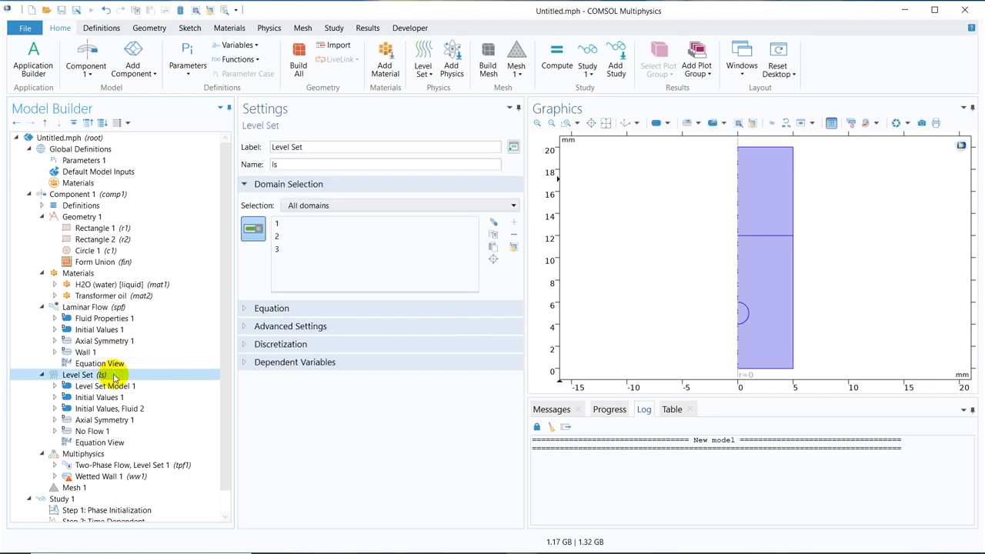
click(121, 397)
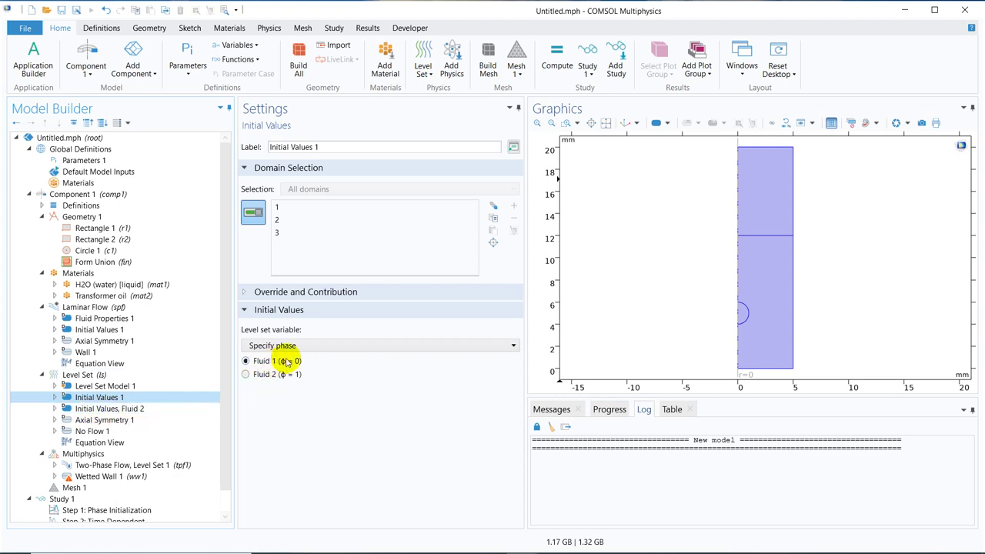
click(154, 408)
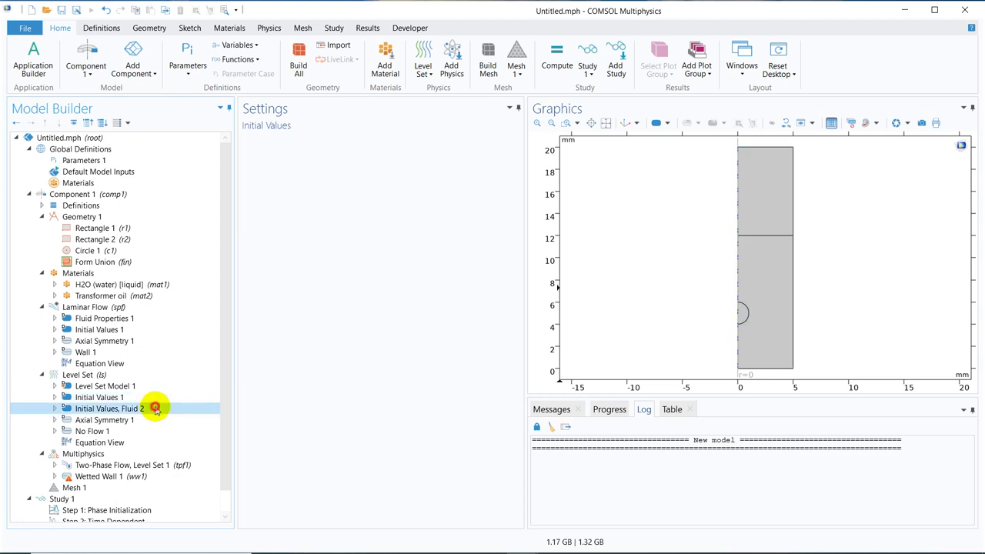
click(760, 298)
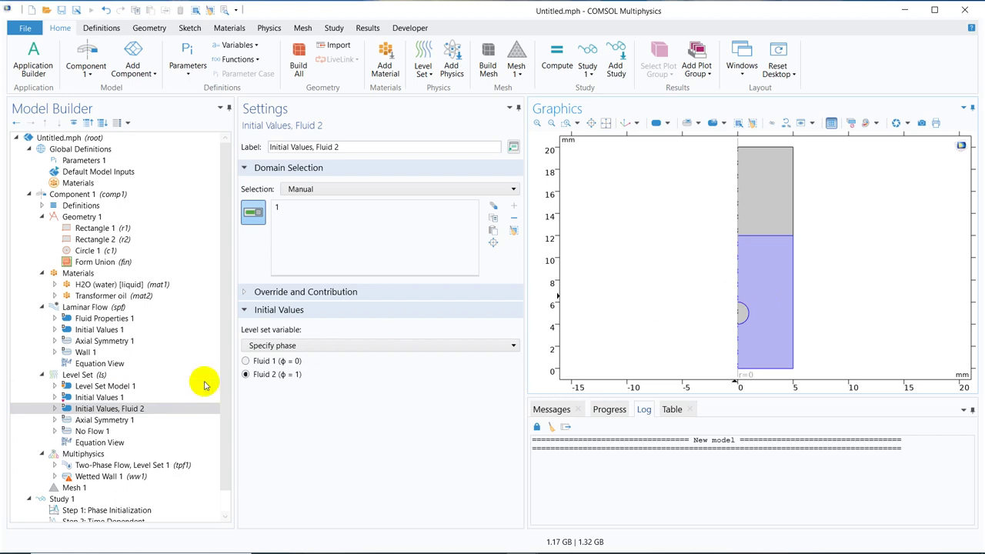
click(127, 408)
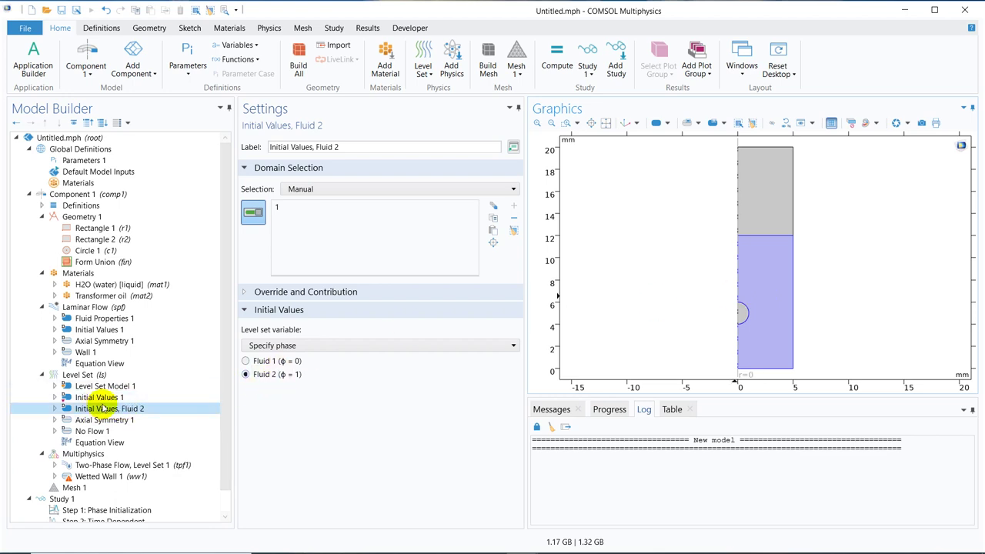
click(125, 396)
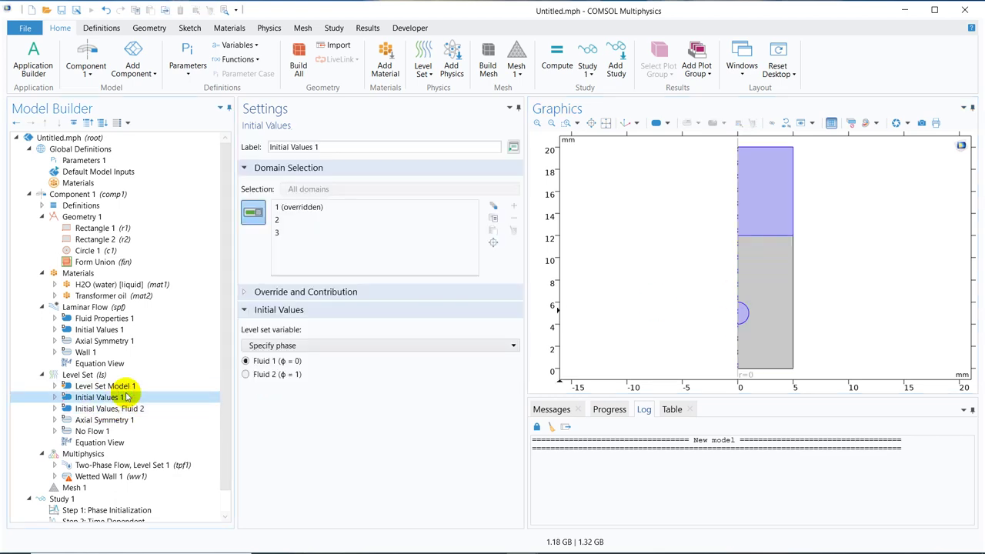
- In Two-Phase Flow, Level Set 1, set Fluid 1 to Transformer oil (mat2) and Fluid 2 to H2O (water) [liquid] (mat1)
click(159, 465)
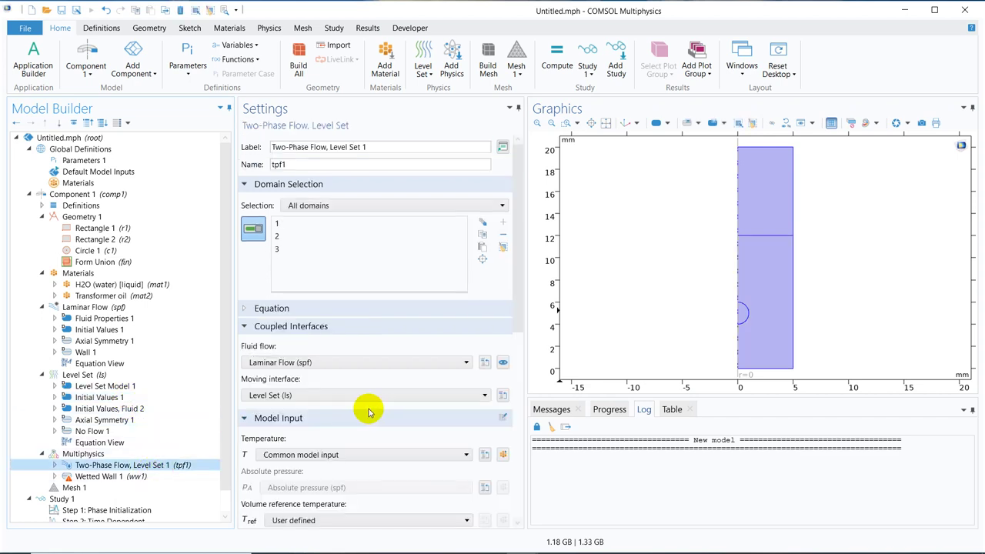
scroll(523, 350, down, 5)
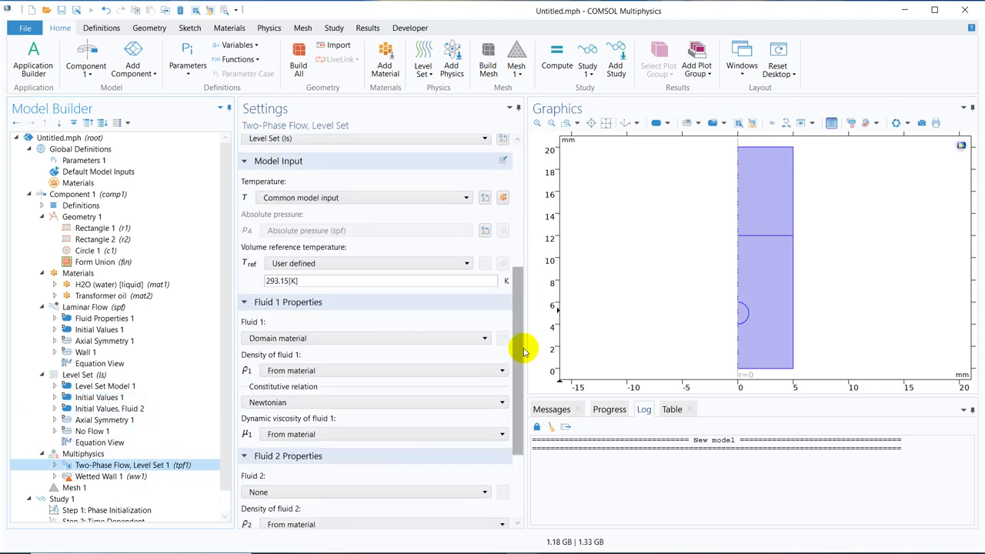
scroll(523, 350, down, 2)
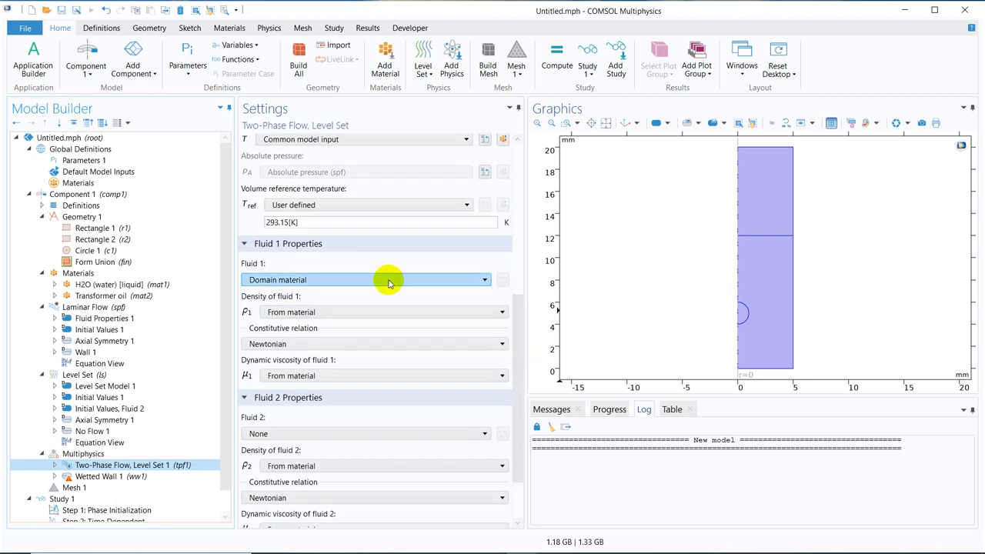
click(389, 281)
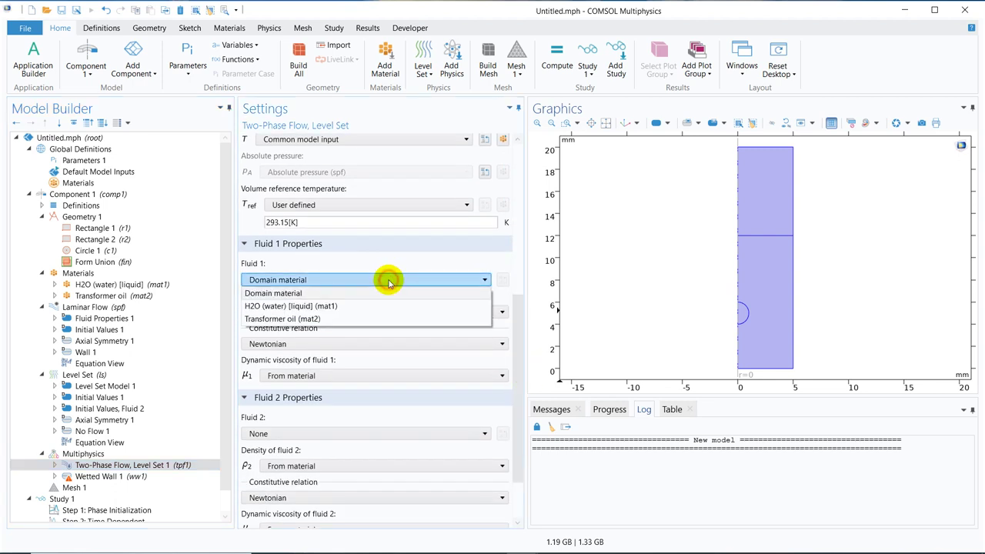
click(346, 319)
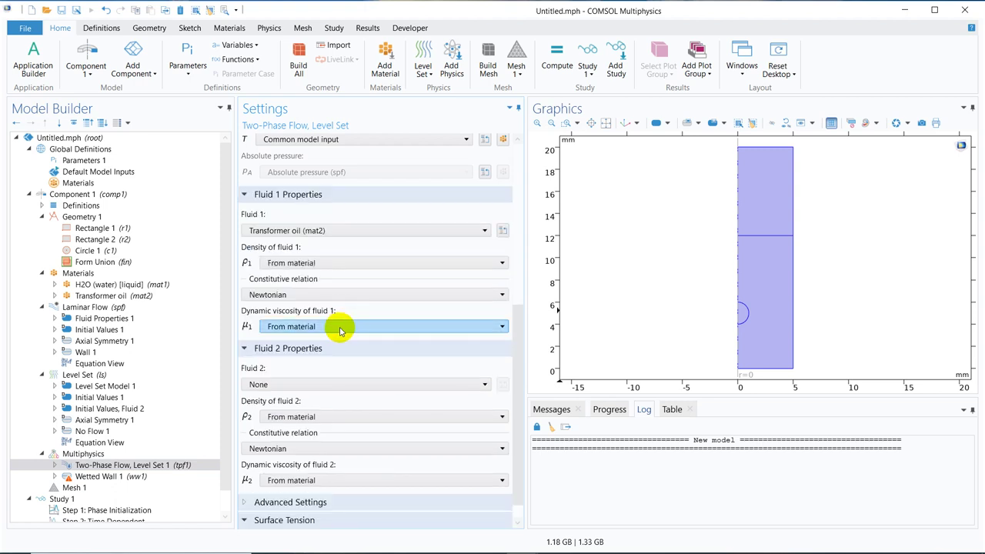
click(329, 384)
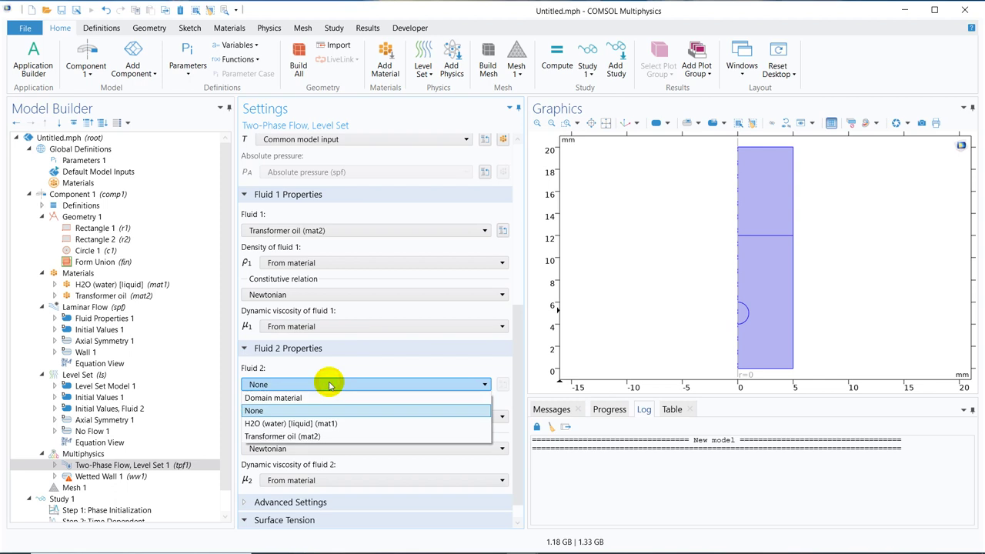
click(308, 425)
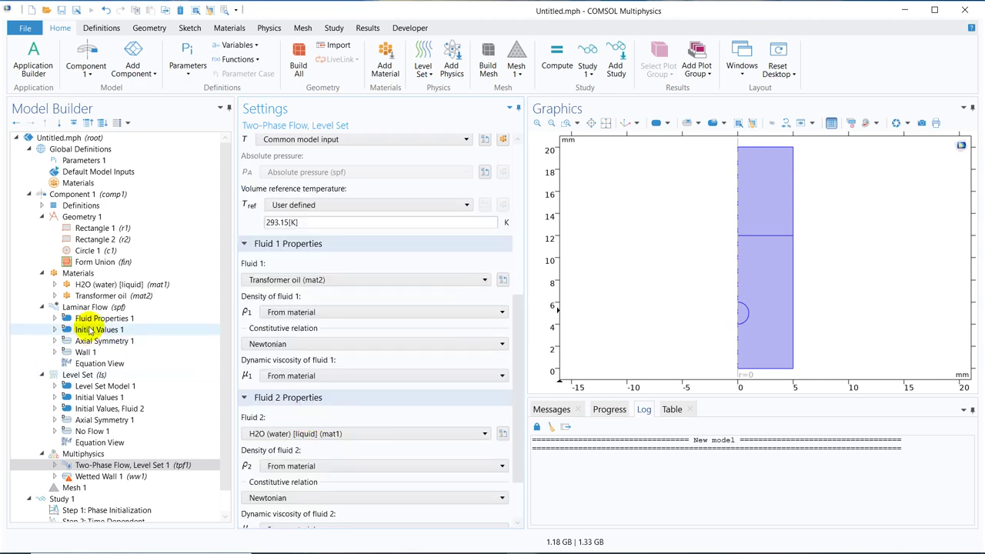
click(121, 398)
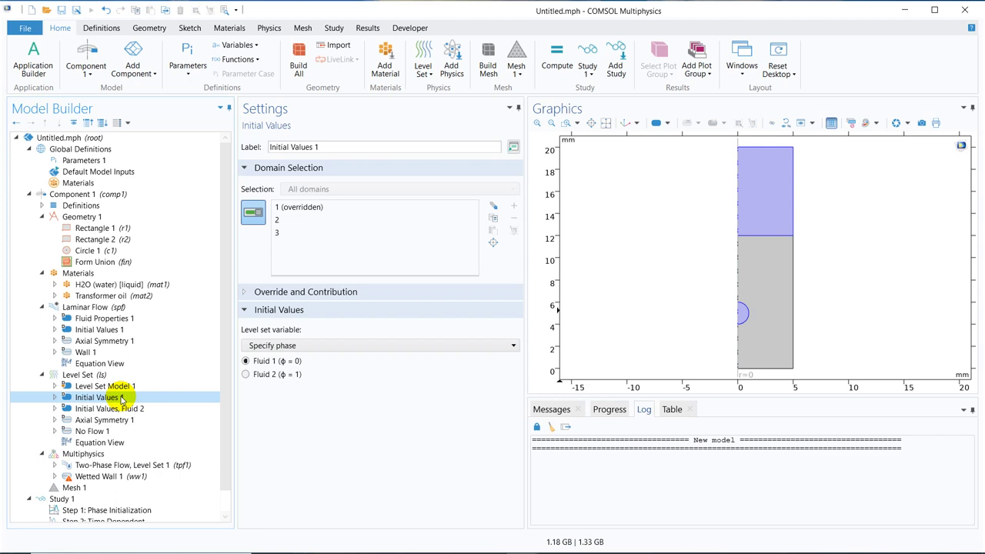
click(128, 464)
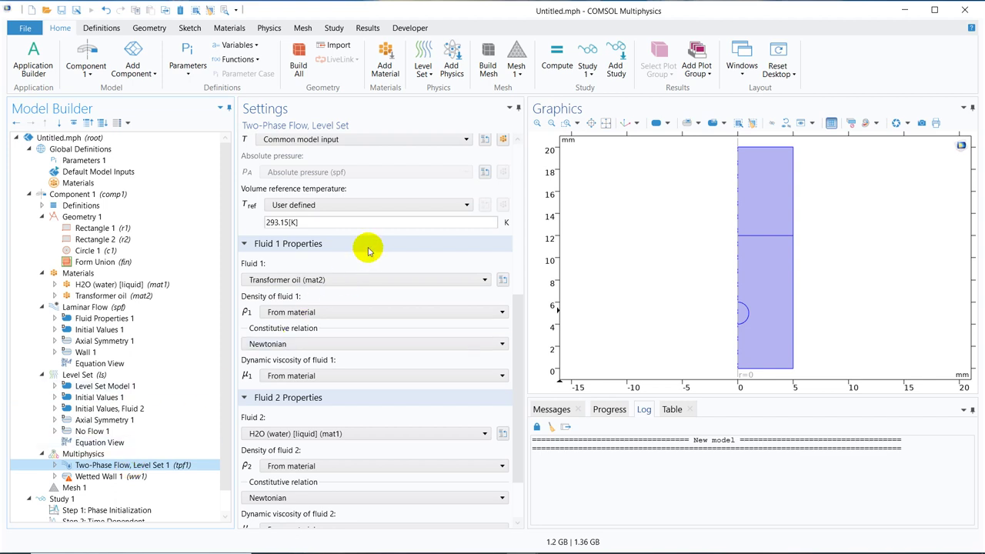
- Add the right-hand boundary to Wetted Wall 1 and tick Include gravity in Laminar Flow
click(128, 476)
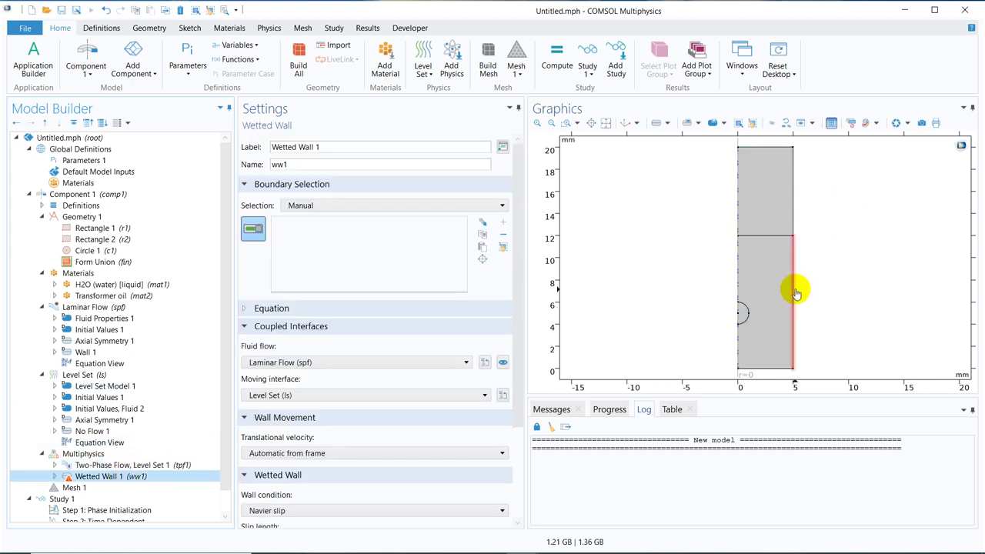
click(793, 293)
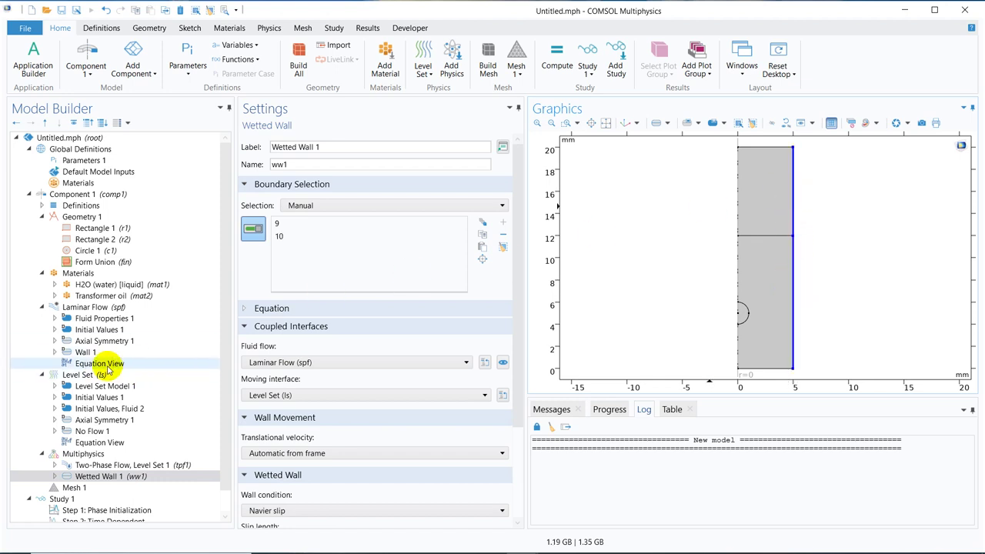
click(123, 308)
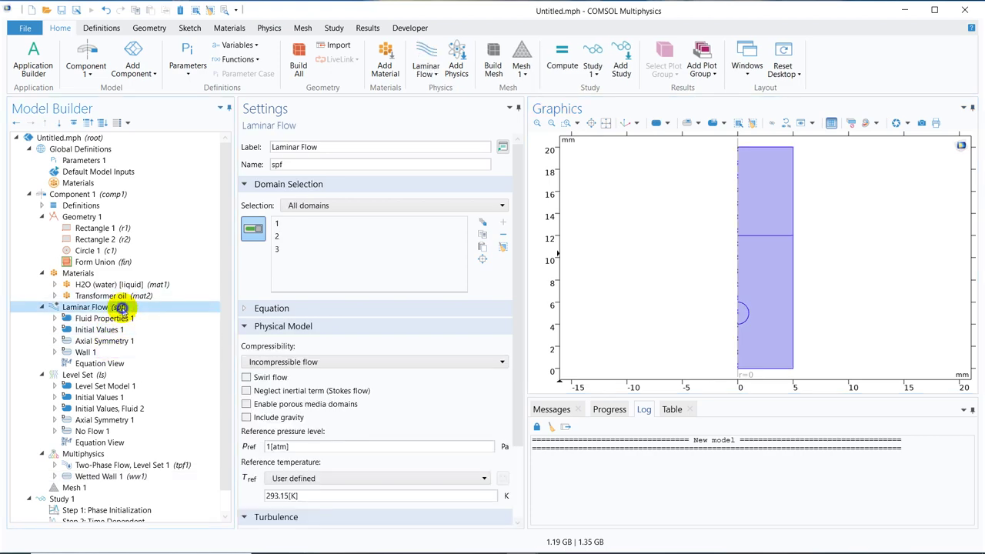
right_click(123, 308)
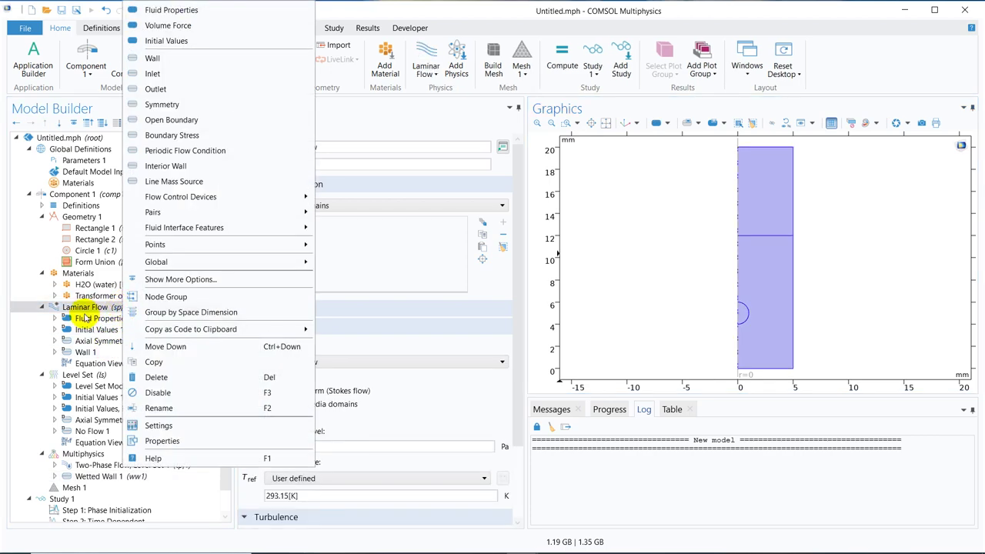
click(87, 309)
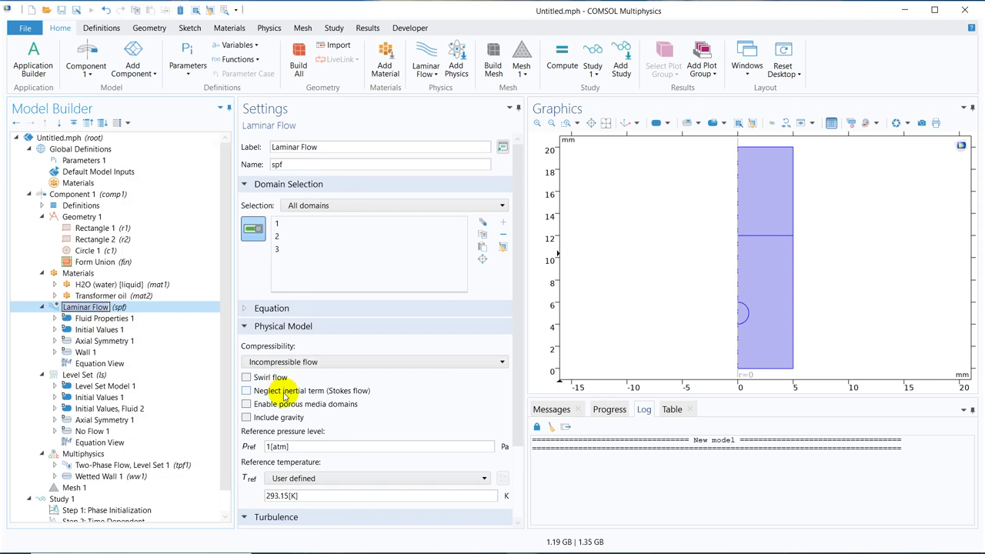
click(246, 418)
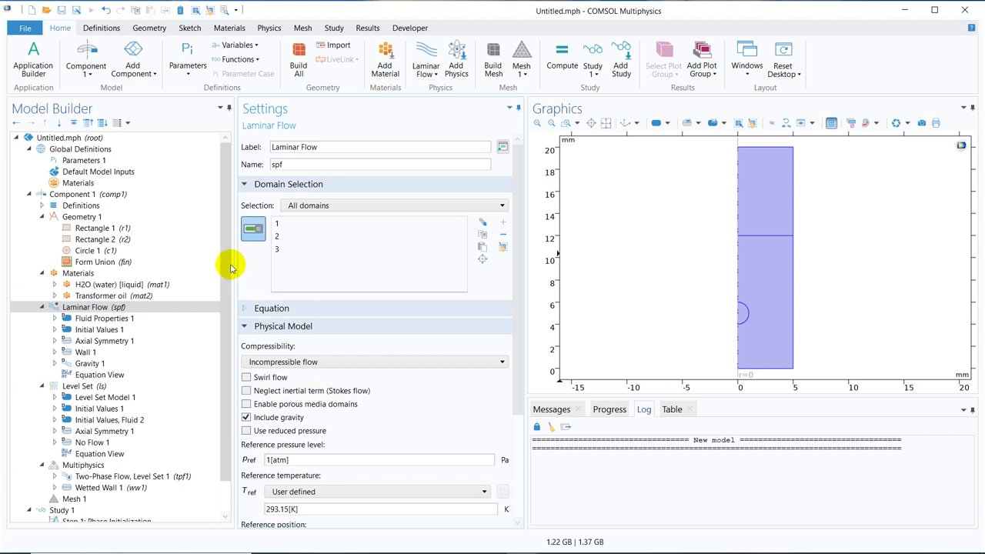
drag(228, 264, 218, 359)
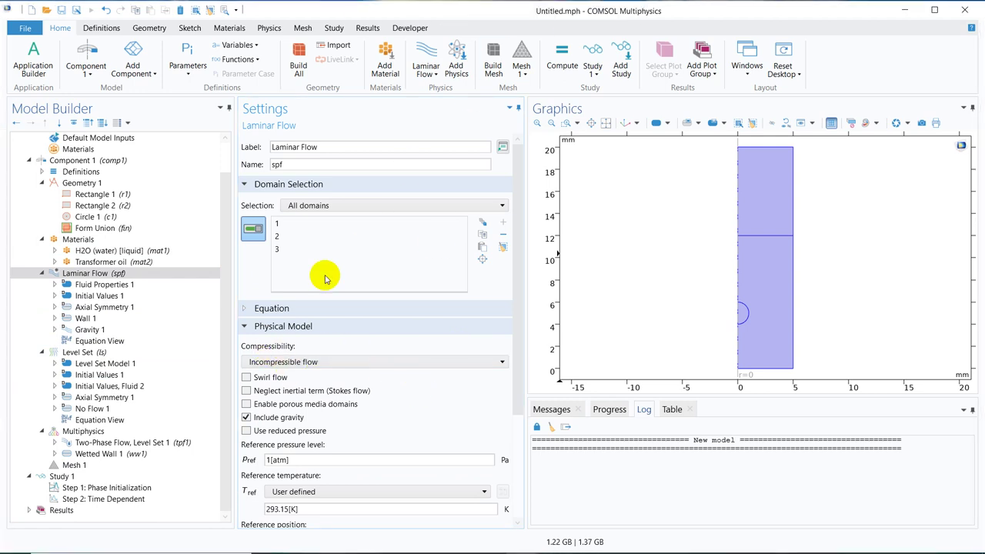
- Add a Pressure Point Constraint on corner point 8, keeping p0 = 0 Pa with hydrostatic compensation
right_click(140, 275)
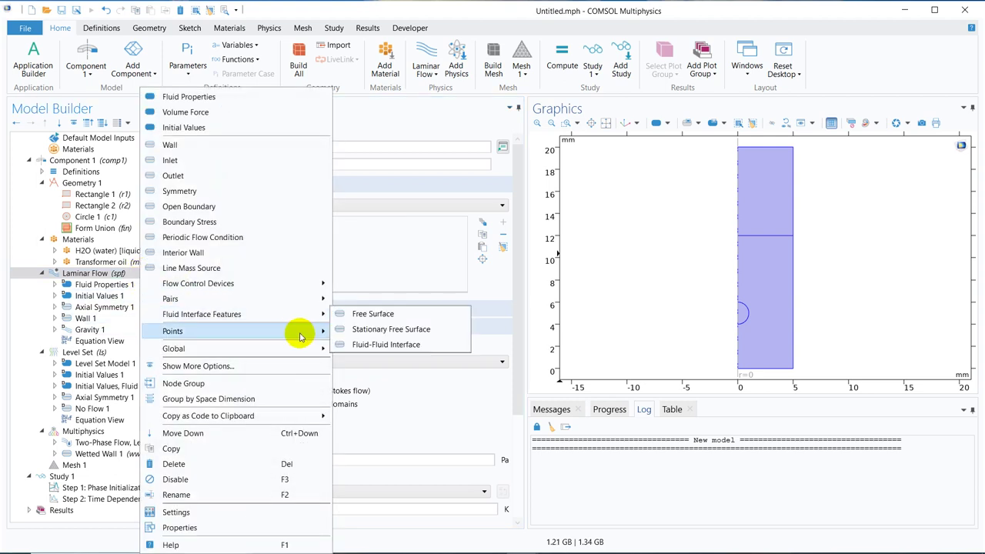
mouse_move(300, 336)
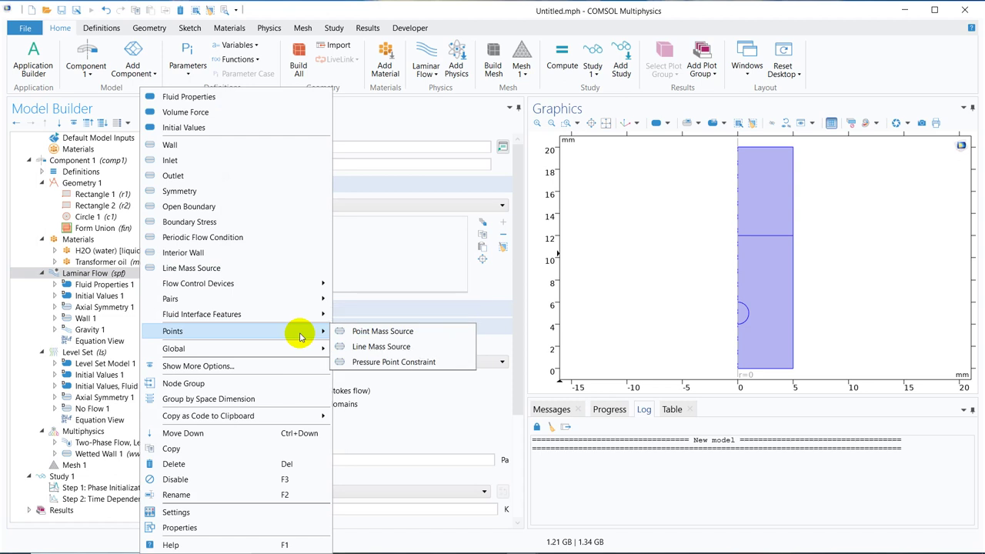
click(408, 362)
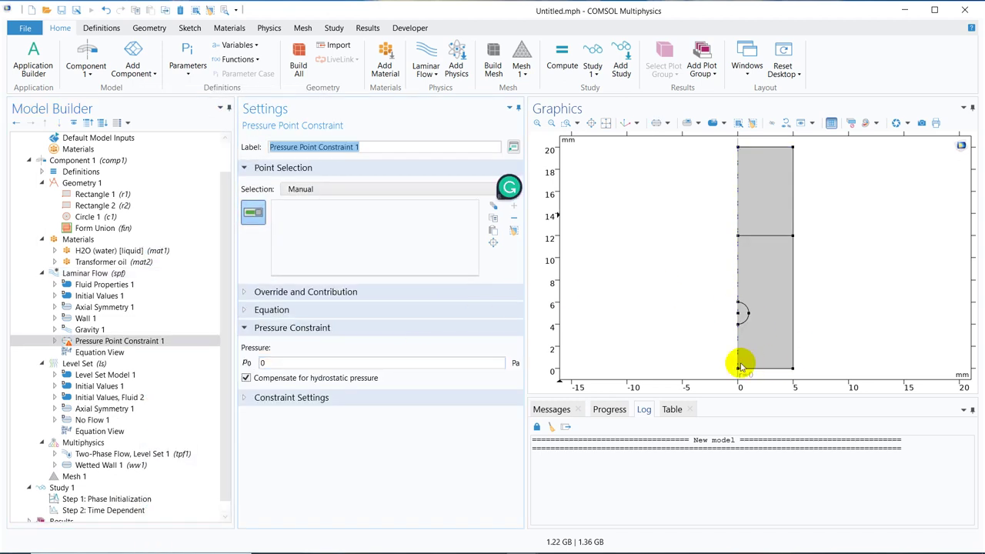
click(737, 372)
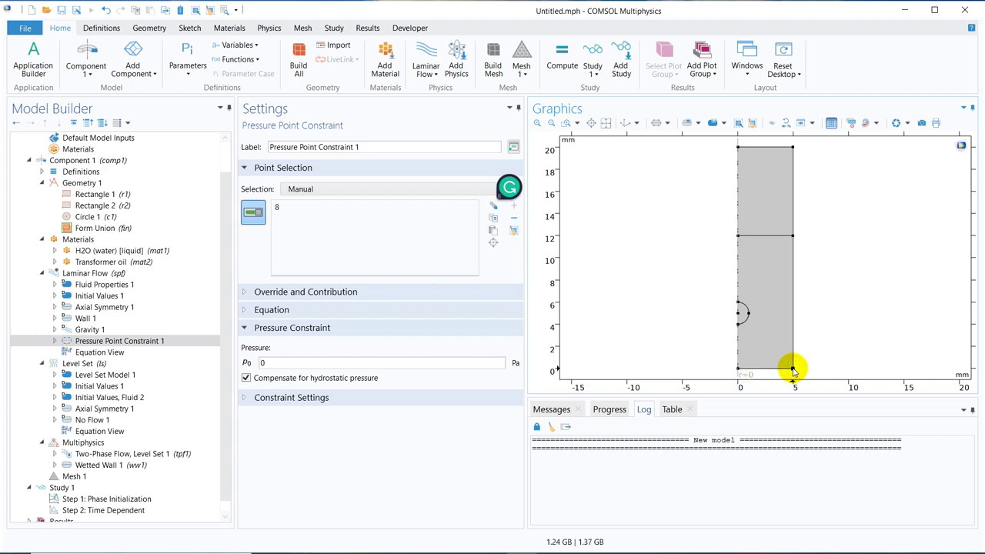
click(263, 364)
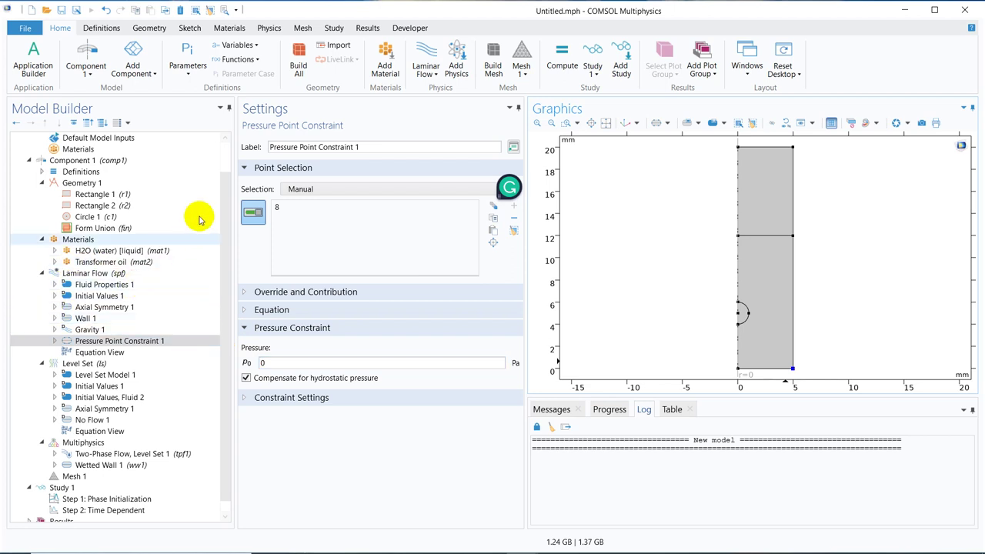
drag(224, 191, 224, 336)
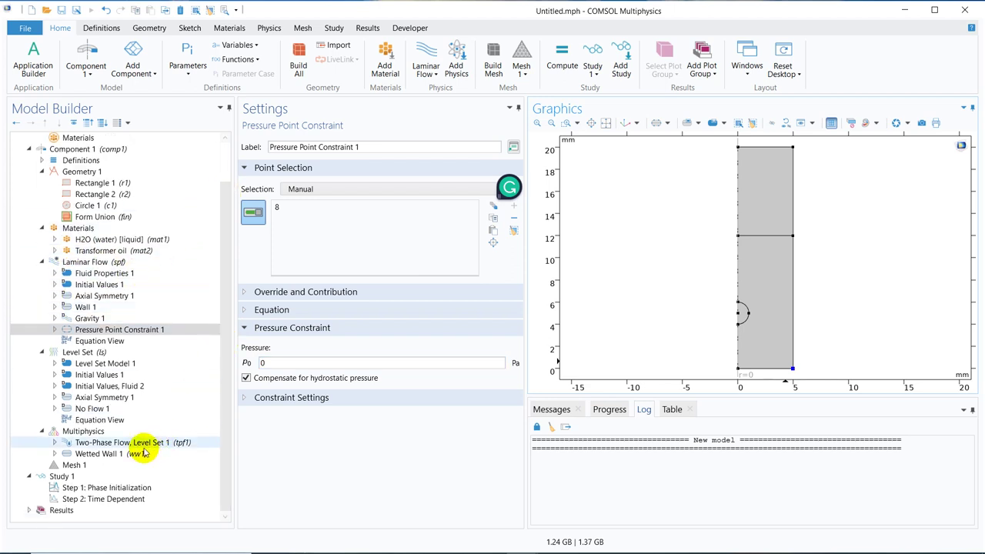
- Edit the output times range in Study 1's Time Dependent step, running from 0 to 0.4 s
click(113, 487)
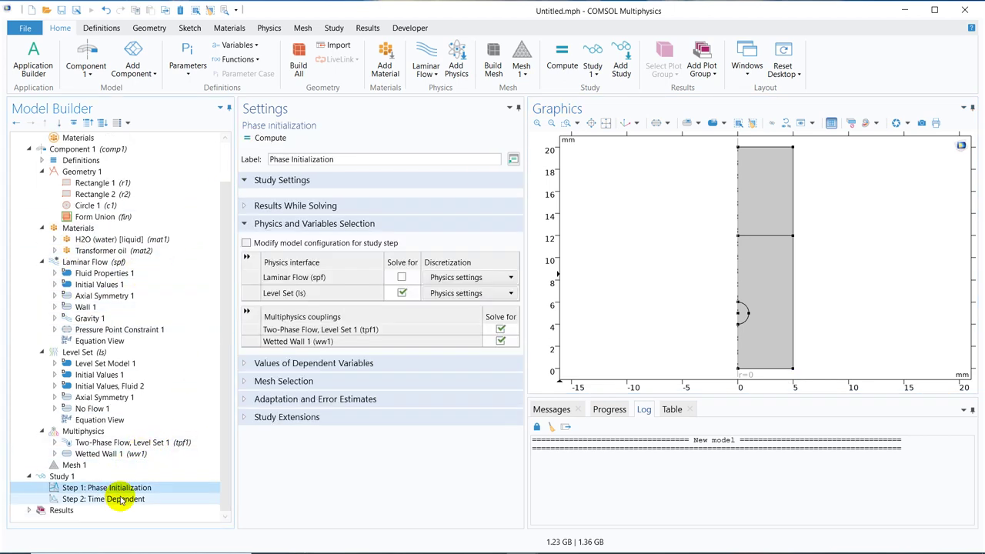
click(120, 498)
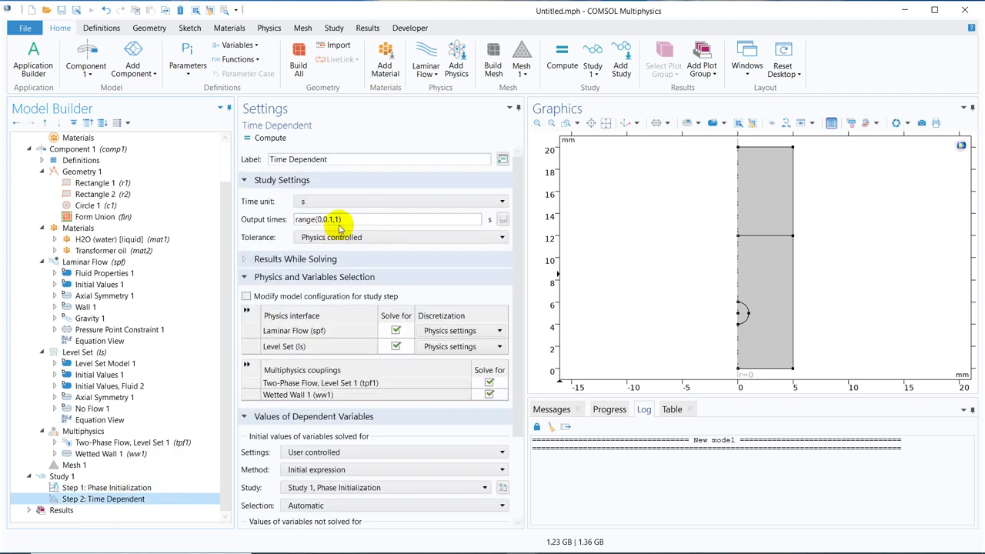
click(338, 219)
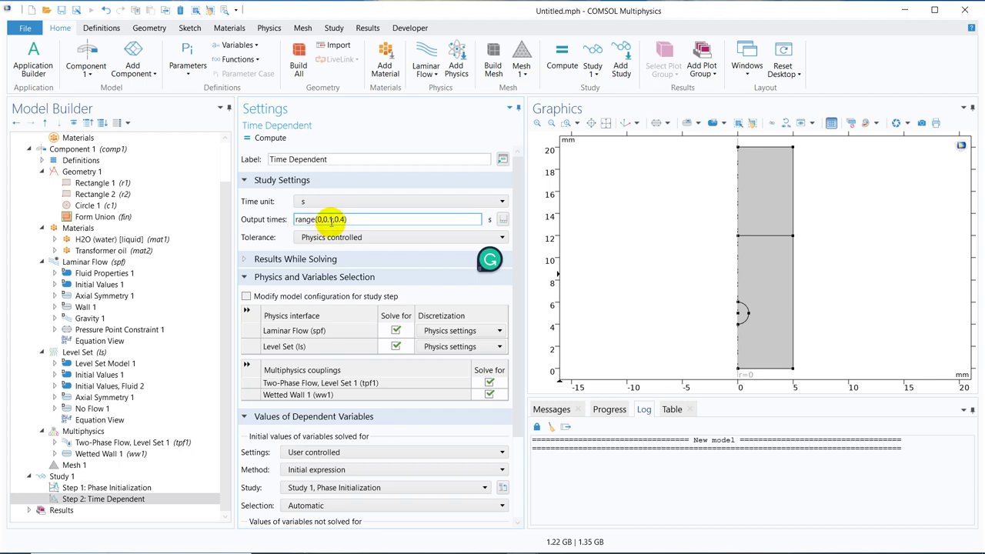
click(330, 219)
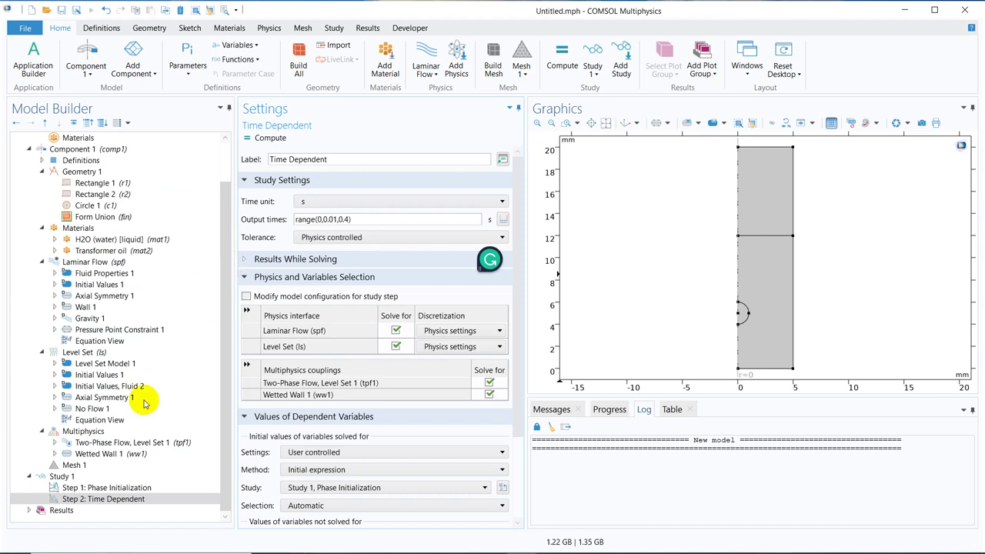
- Build Mesh 1 as a normal physics-controlled mesh of 8759 elements
click(87, 467)
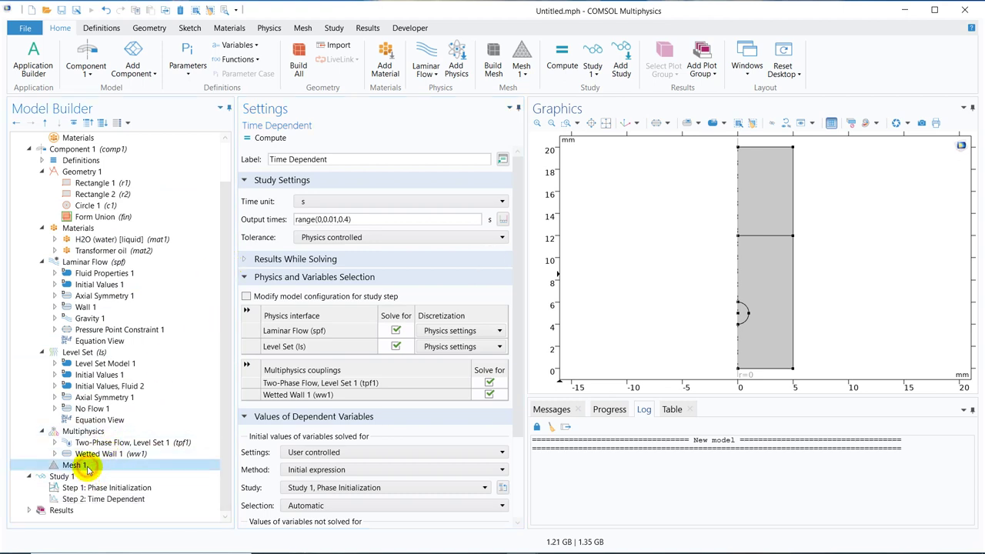
click(262, 139)
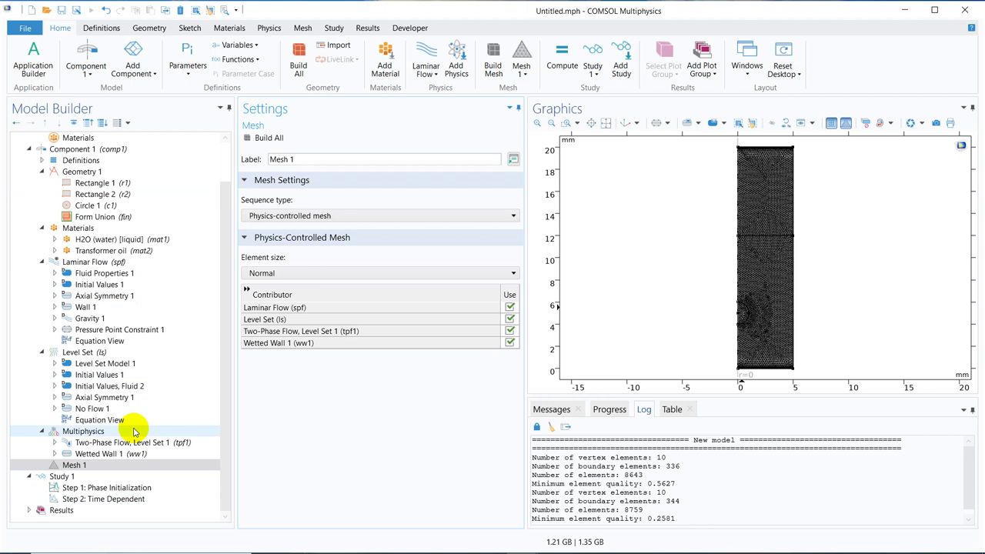
click(87, 479)
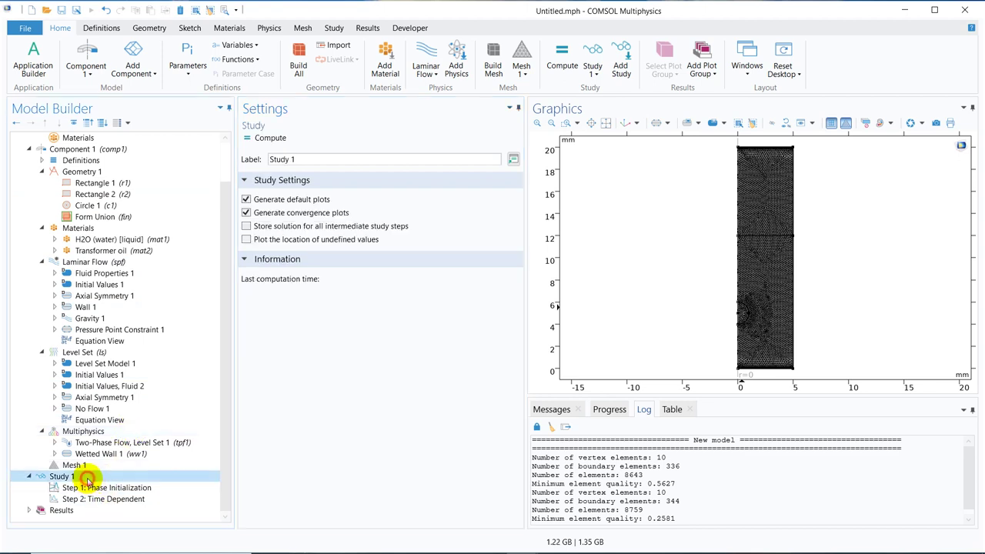
- Compute Study 1, monitor the Progress and Log tabs, then cancel the time-dependent solve
click(277, 139)
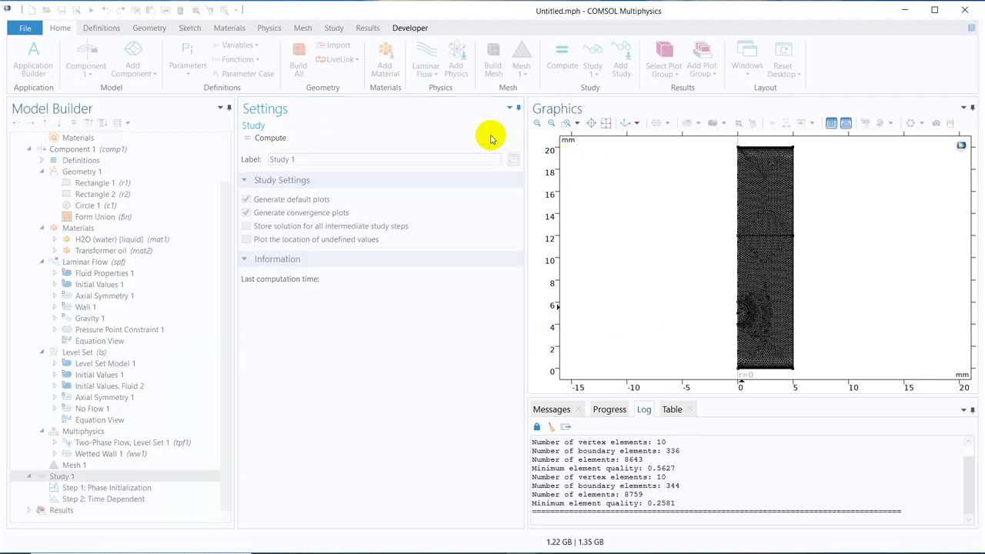
drag(234, 119, 243, 120)
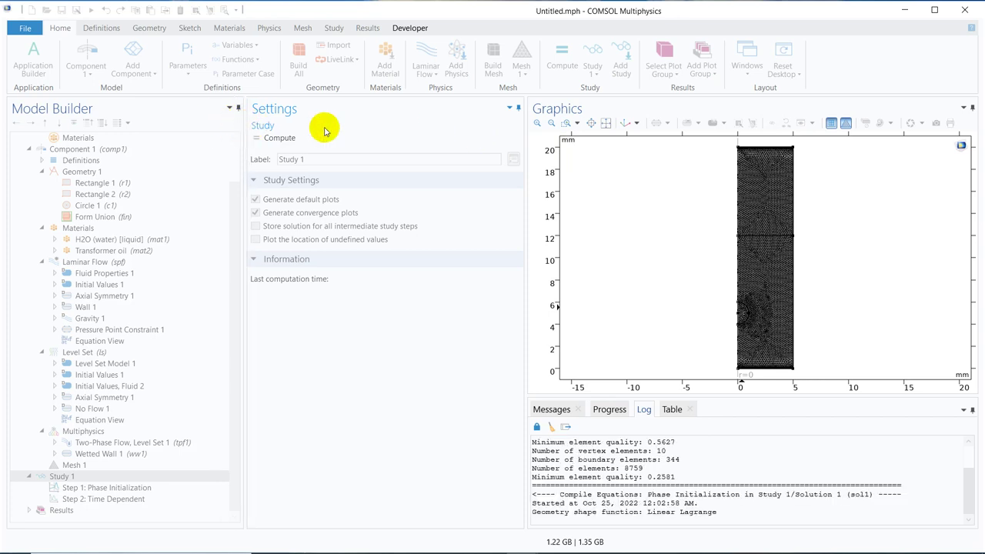
click(612, 410)
click(646, 413)
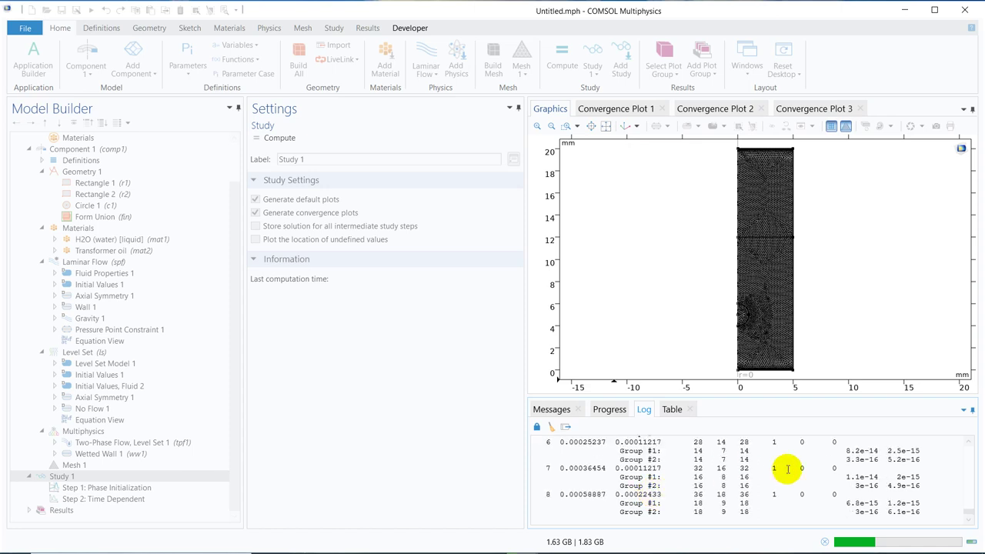
click(824, 542)
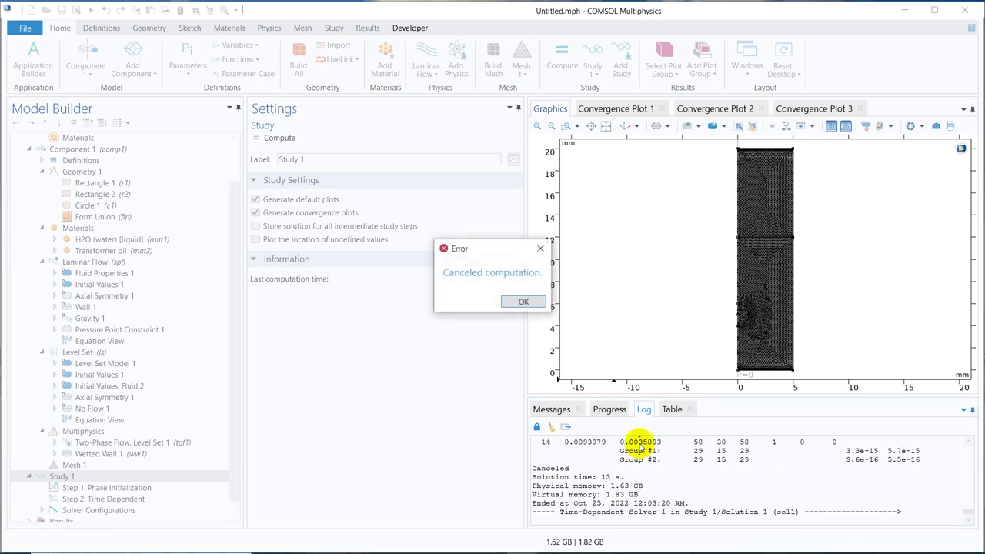
- Dismiss the canceled-computation error and expand Solver Configurations > Solution 1 > Time-Dependent Solver 1
click(520, 302)
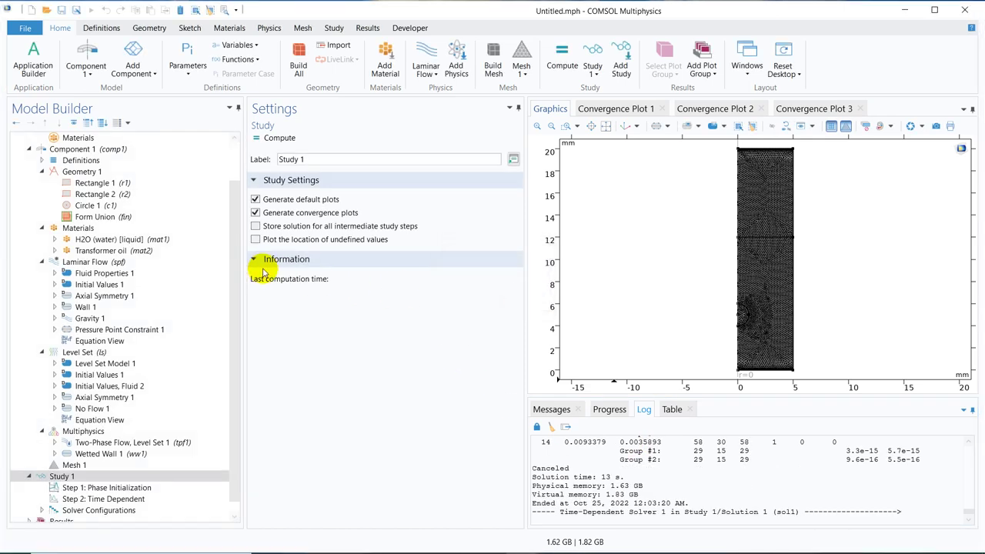
scroll(243, 434, down, 1)
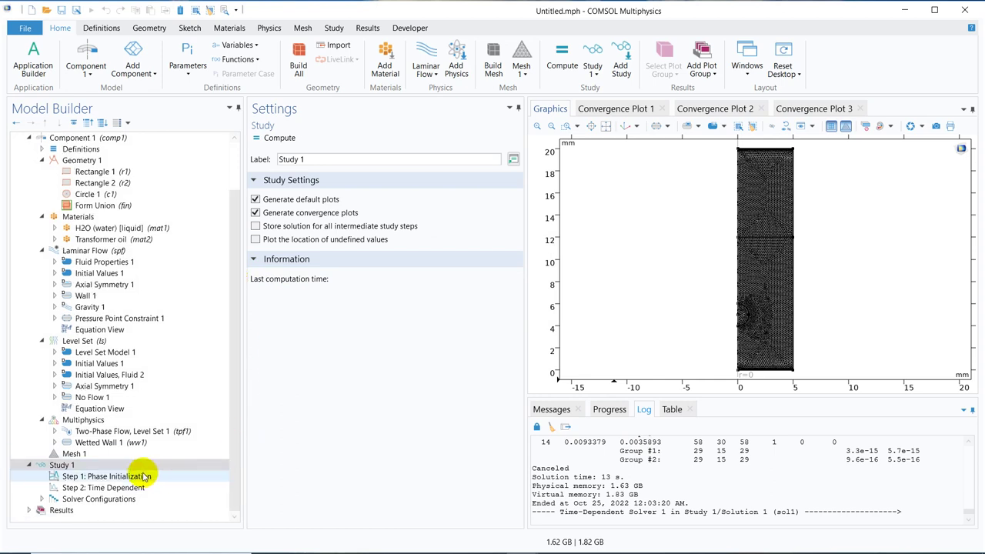
click(30, 510)
click(33, 500)
click(41, 498)
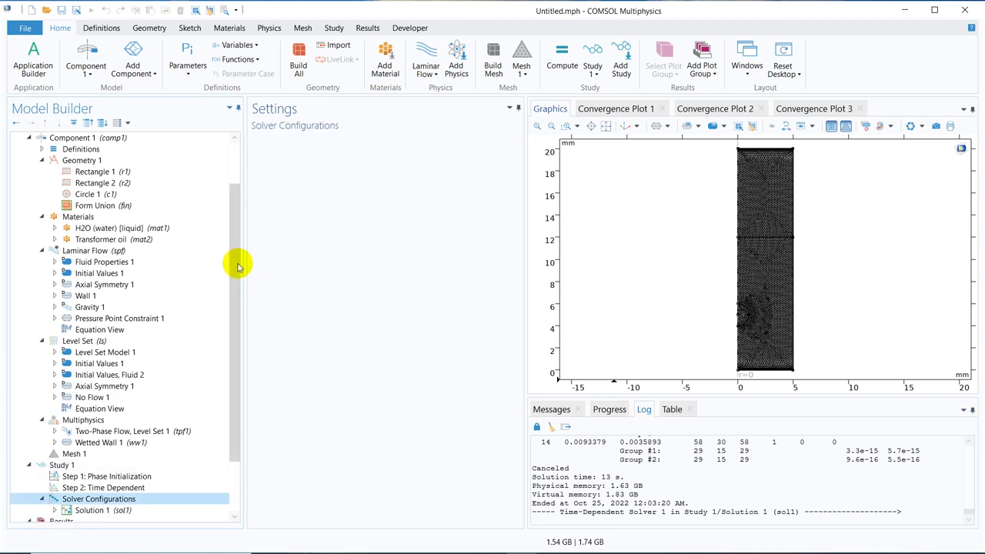
drag(236, 262, 236, 419)
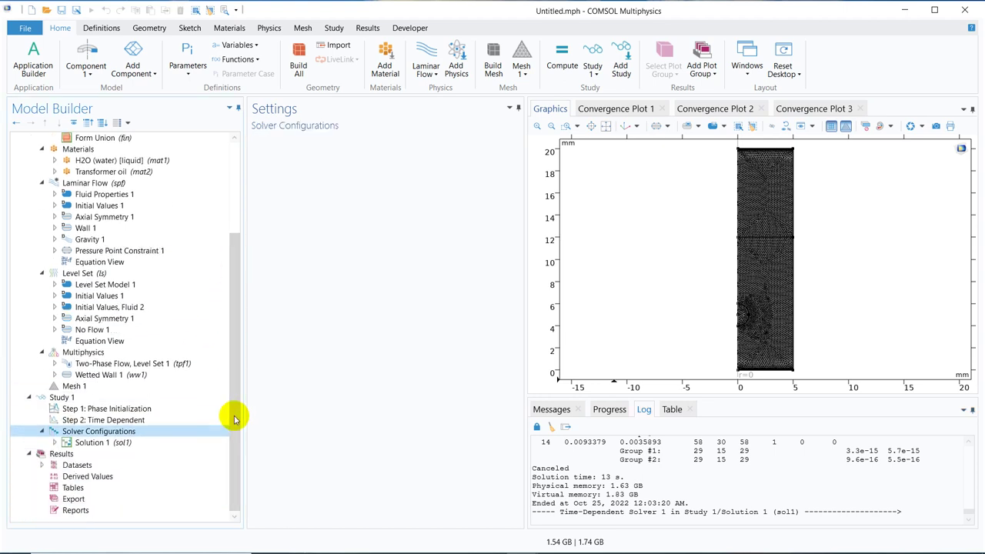
click(54, 443)
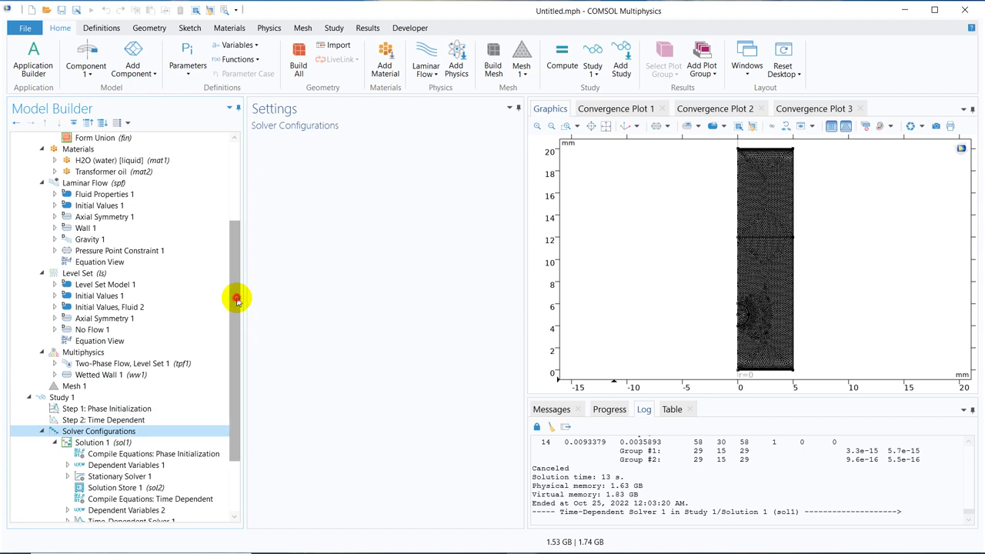
drag(236, 297, 238, 457)
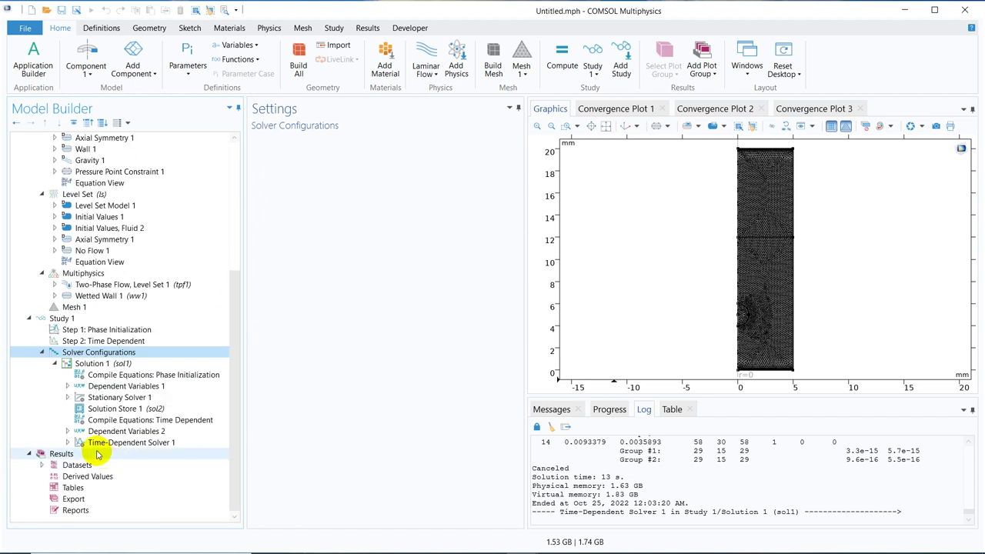
click(68, 442)
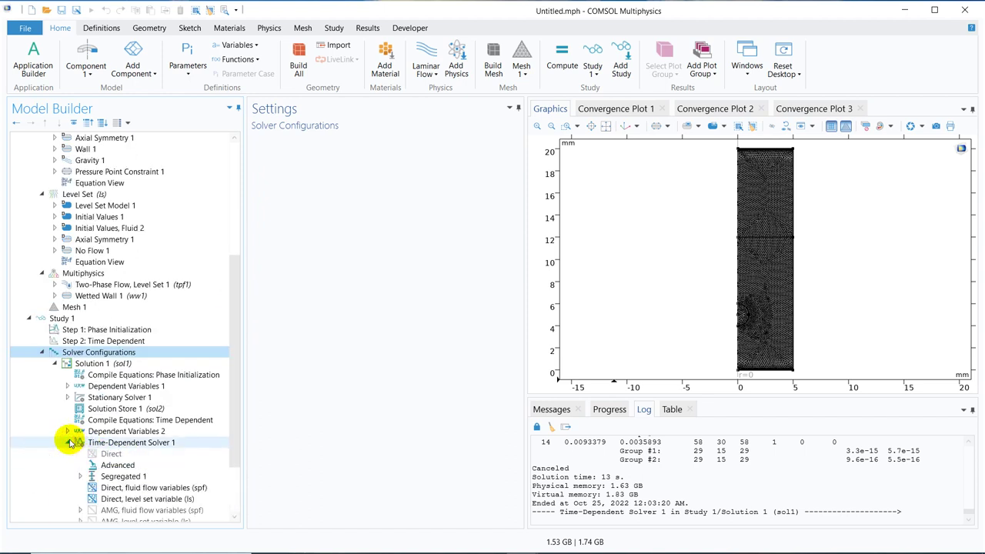
- Add a Fully Coupled node to Time-Dependent Solver 1 and inspect its Direct, level set variable solver
click(143, 445)
right_click(143, 443)
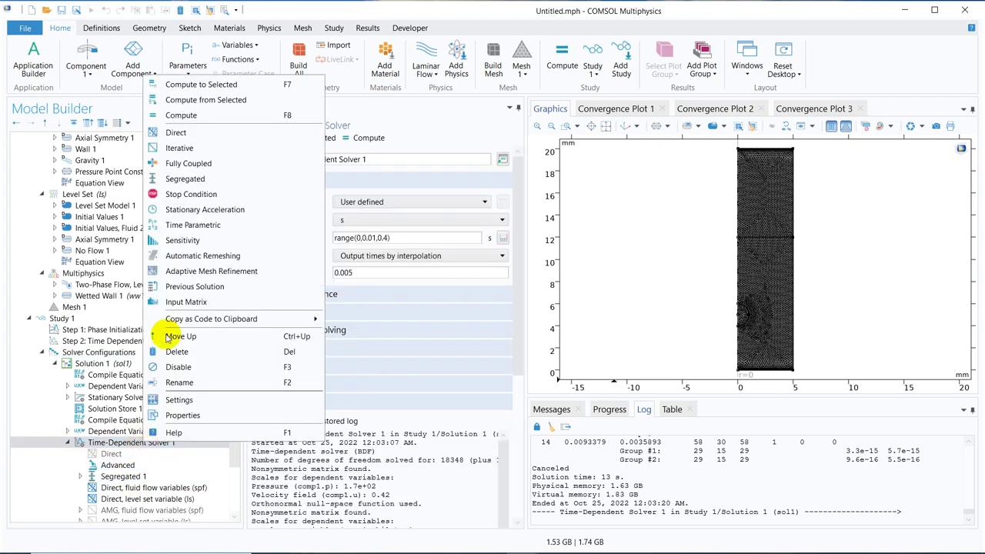
click(218, 164)
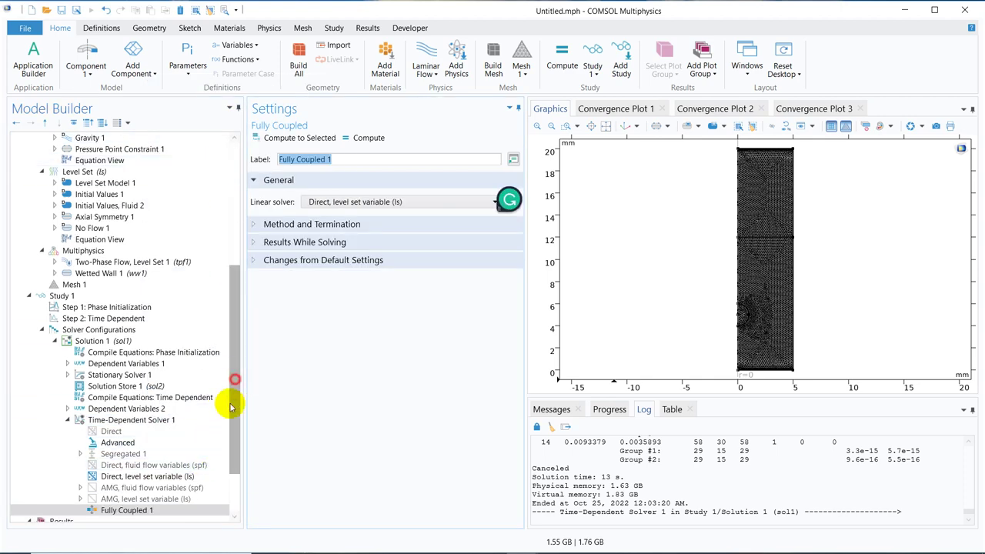
scroll(223, 461, down, 3)
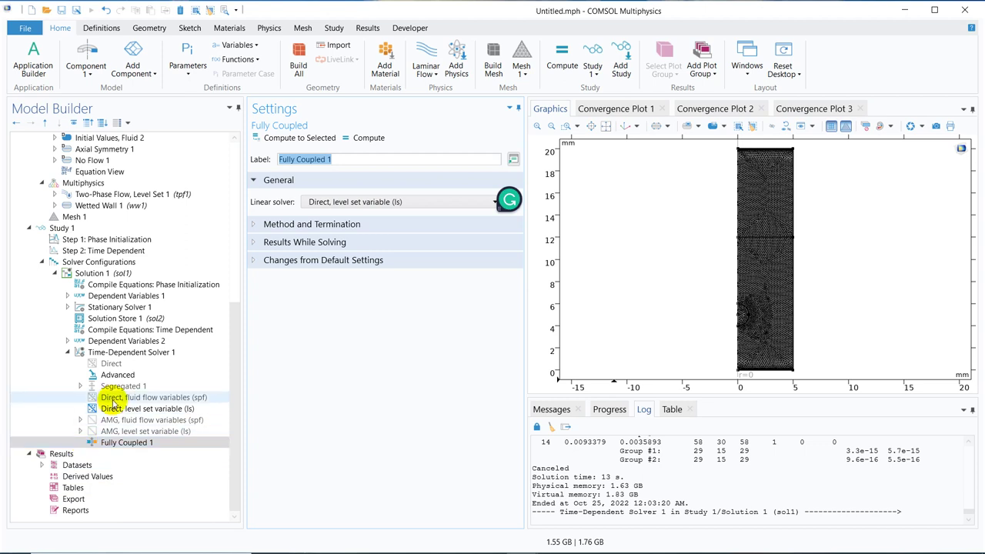
click(126, 408)
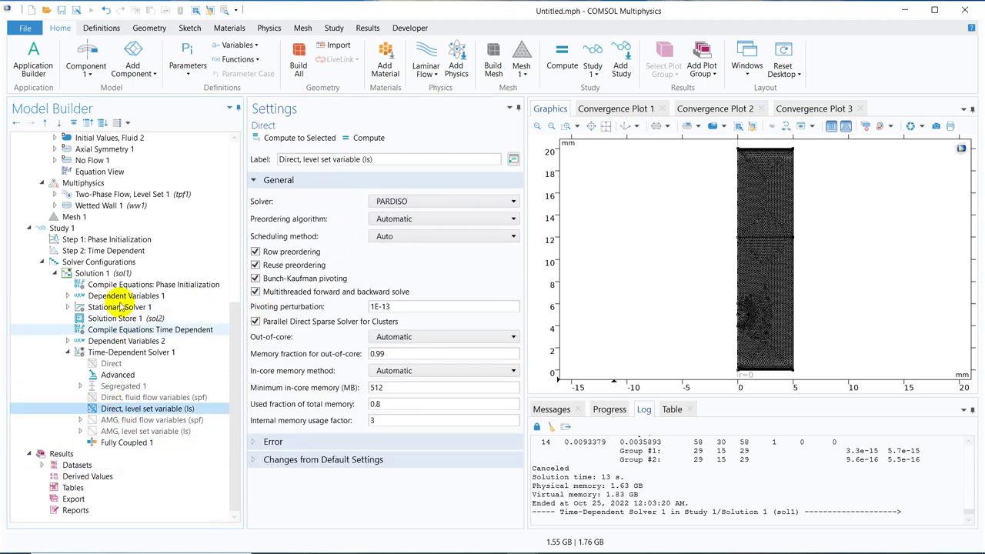
click(73, 228)
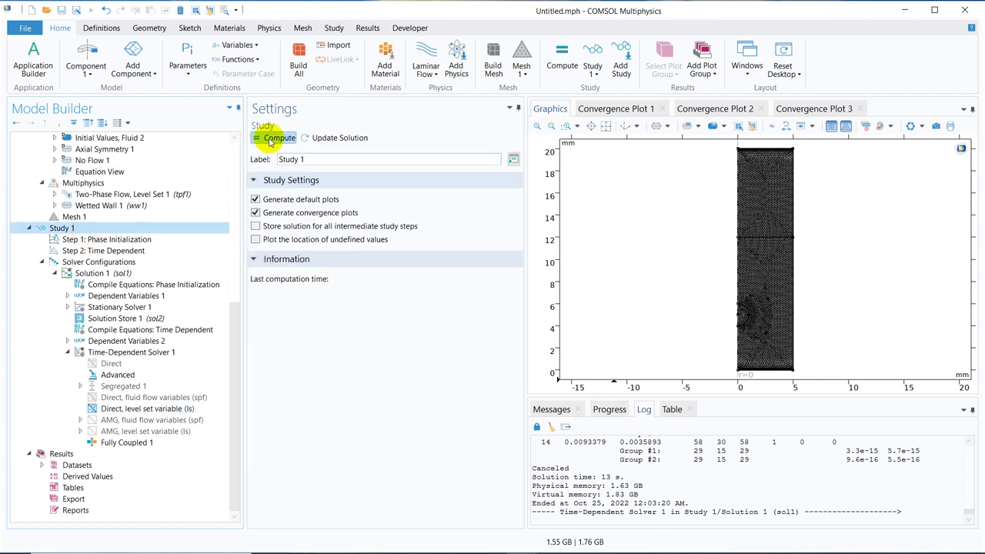
- Recompute Study 1 to completion while watching progress and log, producing the Velocity (spf) plot
click(271, 141)
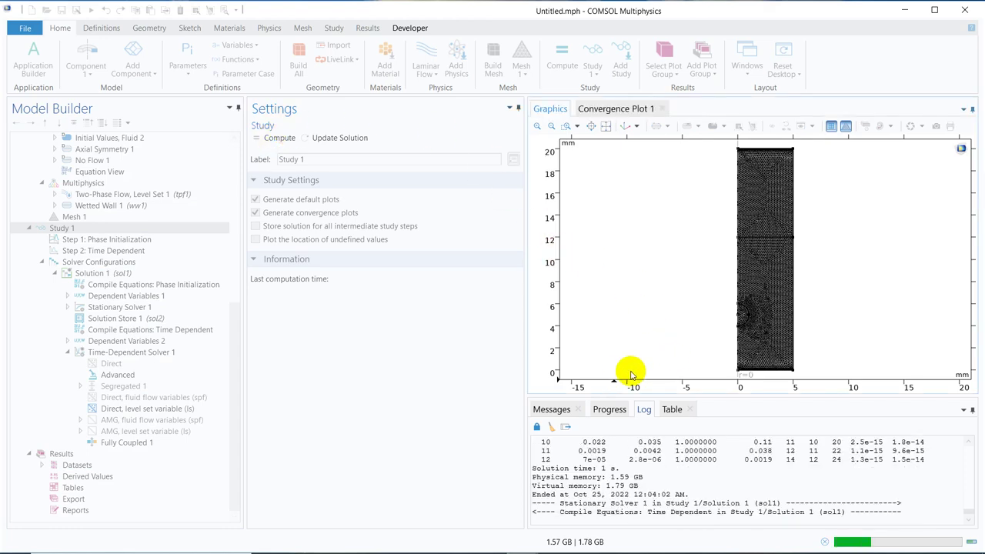
click(620, 410)
click(641, 409)
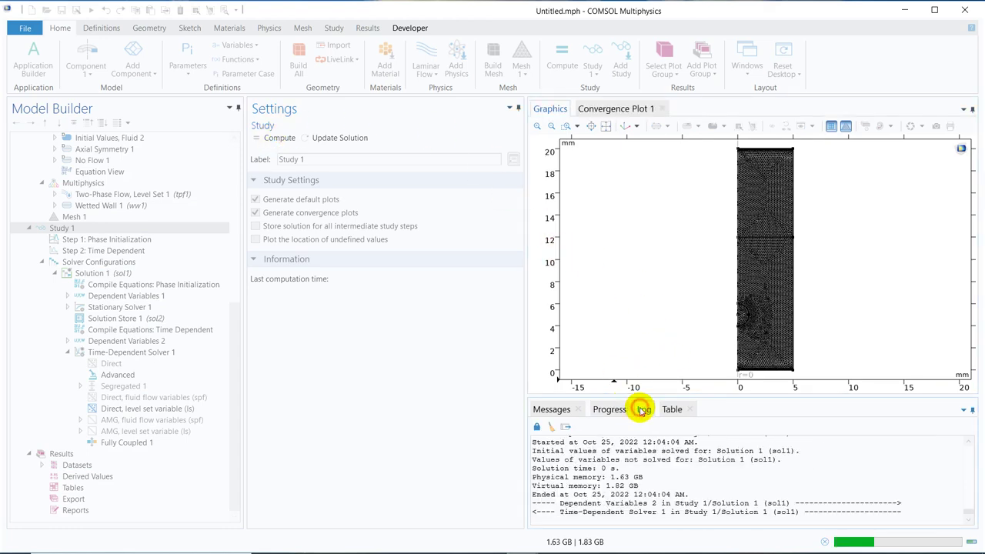
drag(760, 394, 761, 375)
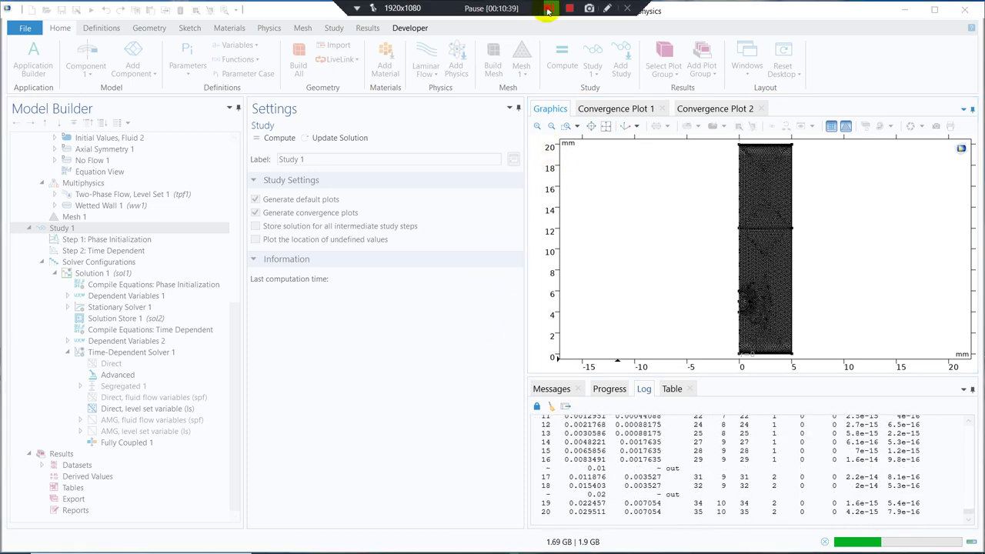
click(551, 8)
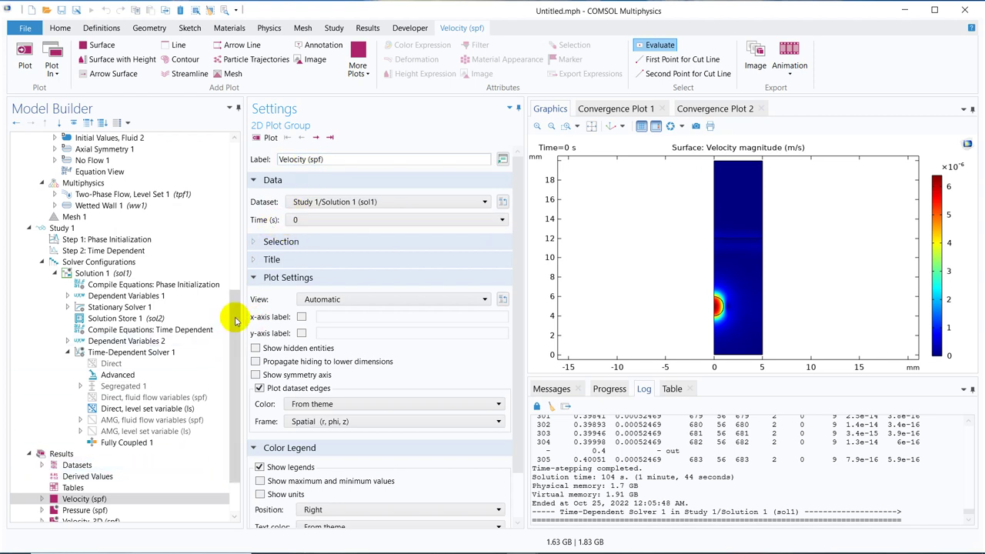
- Show the Volume Fraction of Fluid 1 (ls) plot at time 0
drag(236, 314, 234, 423)
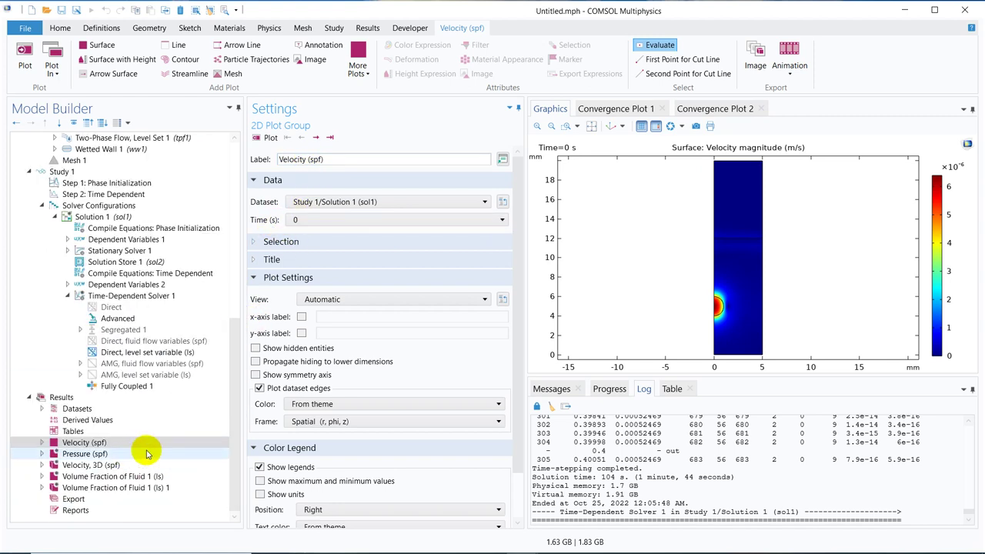
click(136, 476)
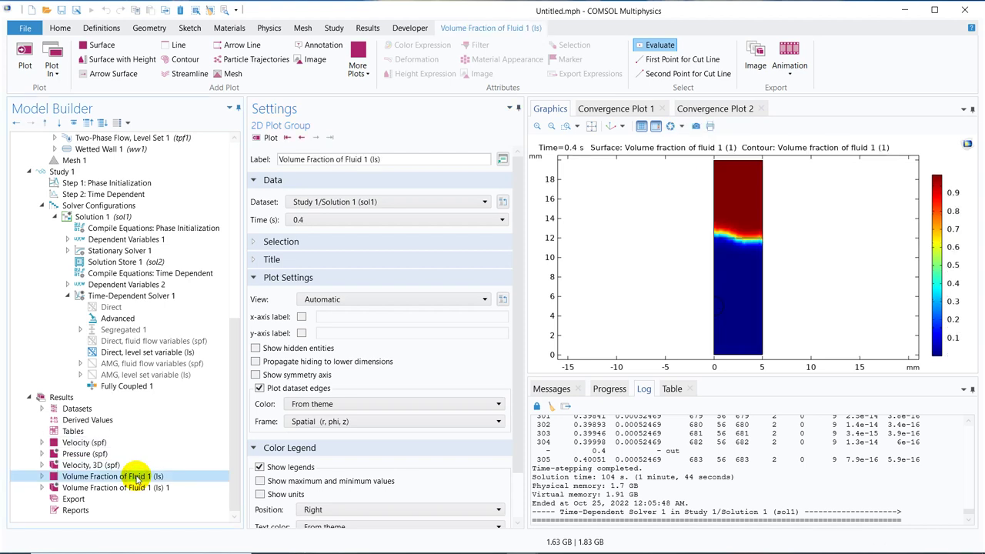
click(397, 223)
drag(504, 373, 502, 228)
click(341, 238)
click(271, 138)
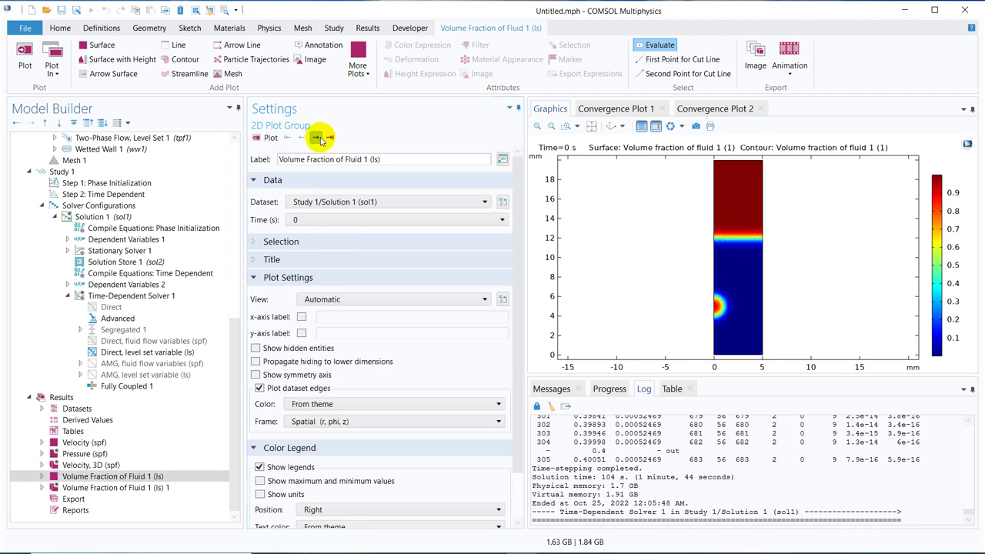
- Advance the volume fraction plot forward through the time steps with Plot Next
click(316, 137)
click(316, 138)
click(316, 137)
click(316, 137)
click(316, 138)
click(316, 138)
click(317, 138)
click(316, 138)
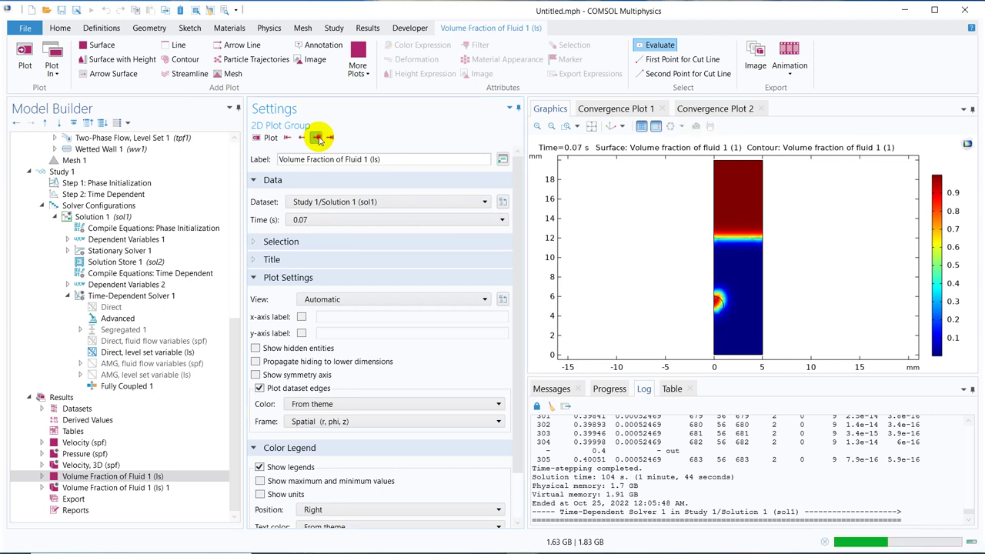
click(317, 137)
click(316, 137)
click(316, 137)
click(316, 138)
click(316, 138)
click(317, 138)
click(316, 137)
click(316, 138)
click(317, 137)
click(316, 138)
click(317, 138)
click(316, 137)
click(316, 138)
click(316, 138)
click(317, 137)
click(316, 138)
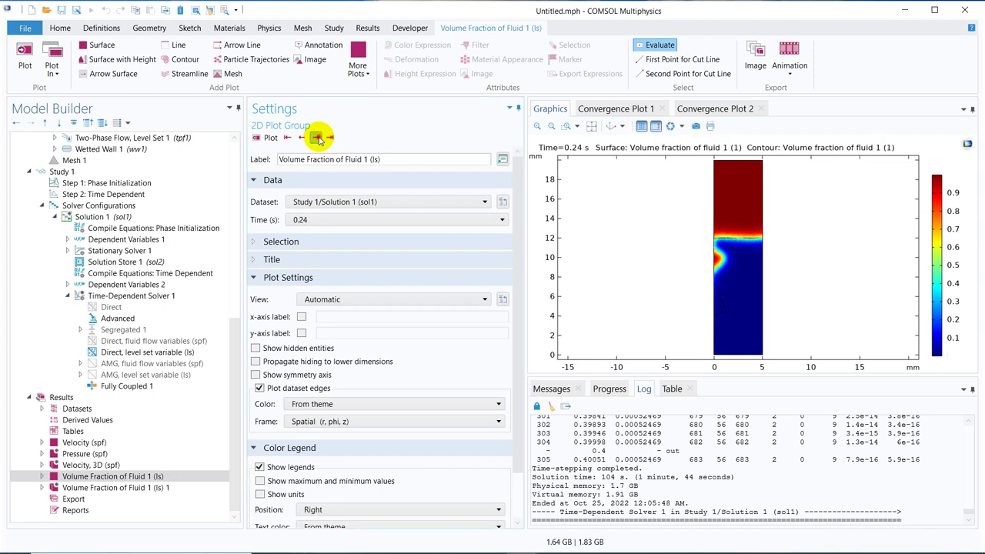
click(316, 138)
click(316, 138)
click(316, 138)
click(317, 137)
click(317, 137)
click(317, 138)
click(317, 137)
click(317, 138)
click(317, 138)
click(317, 138)
click(317, 137)
click(317, 138)
click(317, 138)
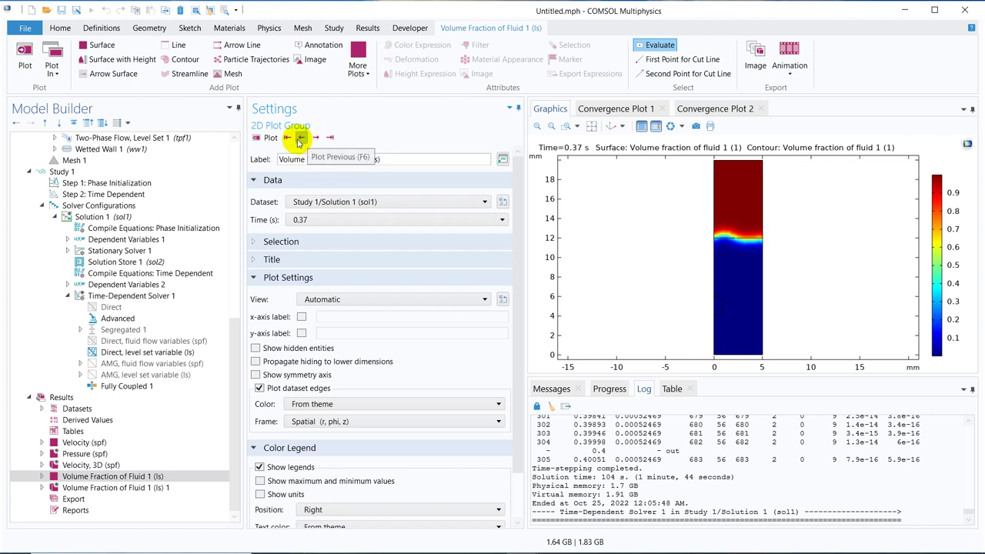
- Step the volume fraction plot back to earlier times with Plot Previous
click(298, 138)
click(297, 138)
click(298, 138)
click(298, 138)
click(298, 138)
click(298, 139)
click(298, 139)
click(298, 138)
click(298, 139)
click(298, 138)
click(298, 138)
click(297, 139)
click(298, 139)
click(297, 139)
click(298, 138)
click(298, 138)
click(297, 138)
- Step the volume fraction plot back one more time step to 0.11 s
click(297, 139)
click(297, 138)
click(298, 138)
click(297, 138)
click(297, 139)
click(298, 138)
click(298, 139)
click(298, 138)
click(298, 139)
click(297, 139)
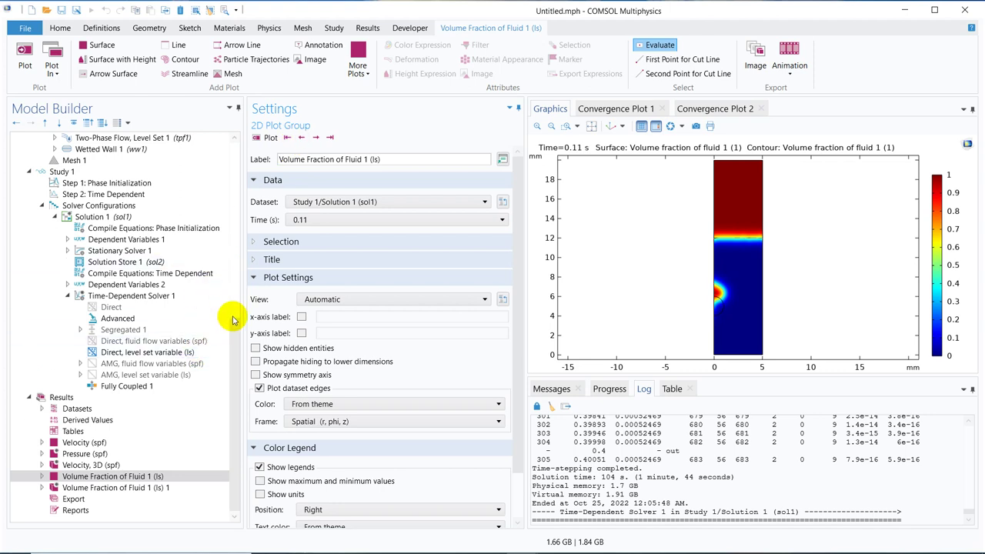
- Plot the 3D volume fraction isosurface of Fluid 1 at time 0 s
click(42, 488)
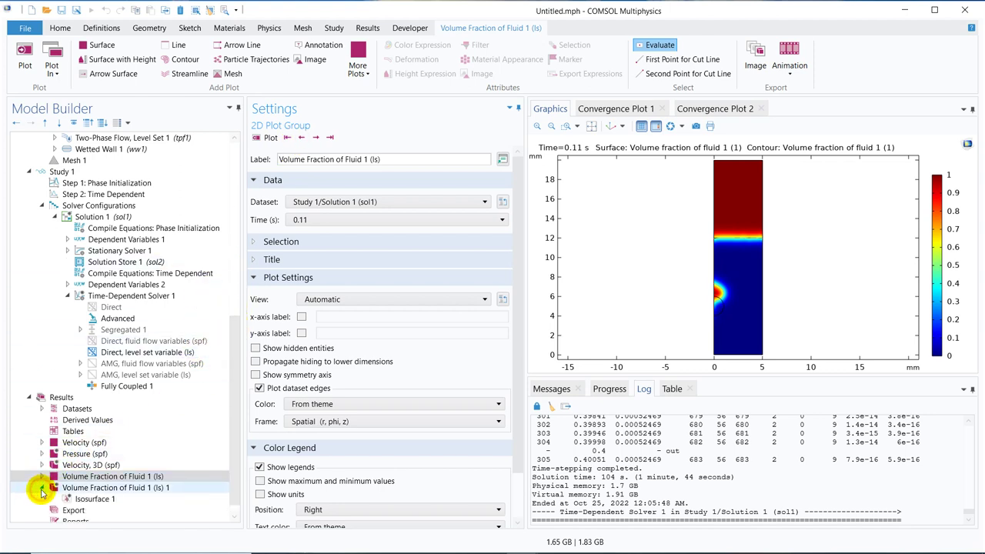
click(104, 490)
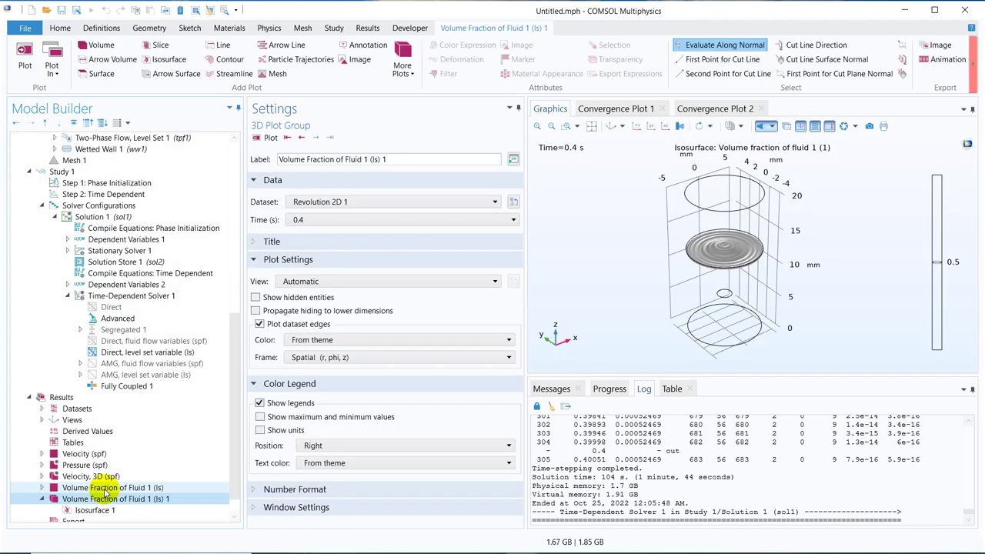
click(511, 221)
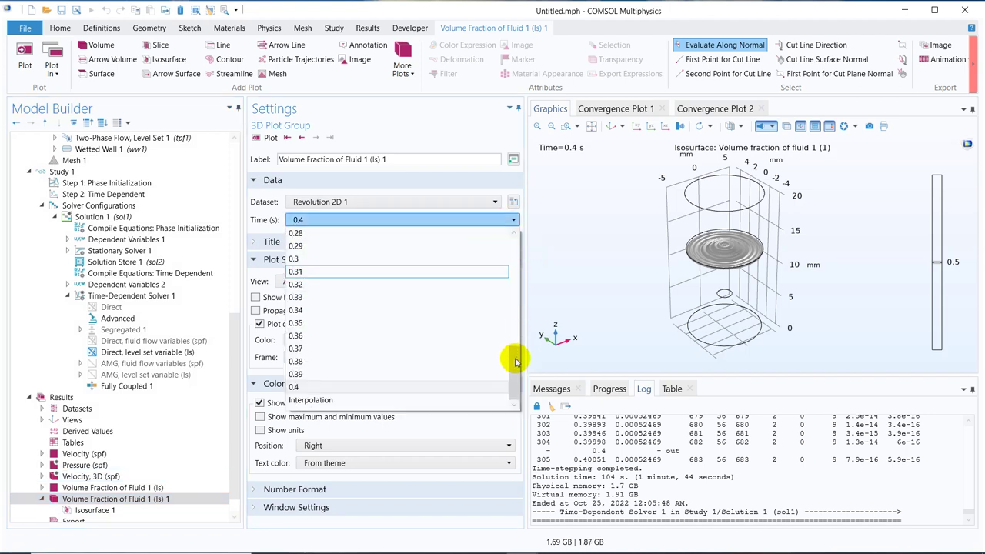
drag(513, 358, 513, 218)
click(326, 233)
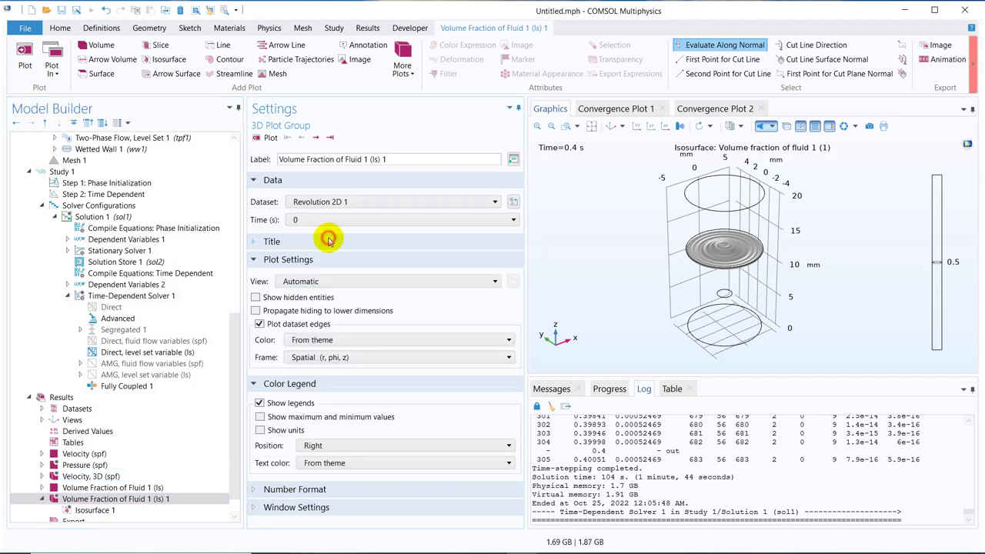
click(268, 137)
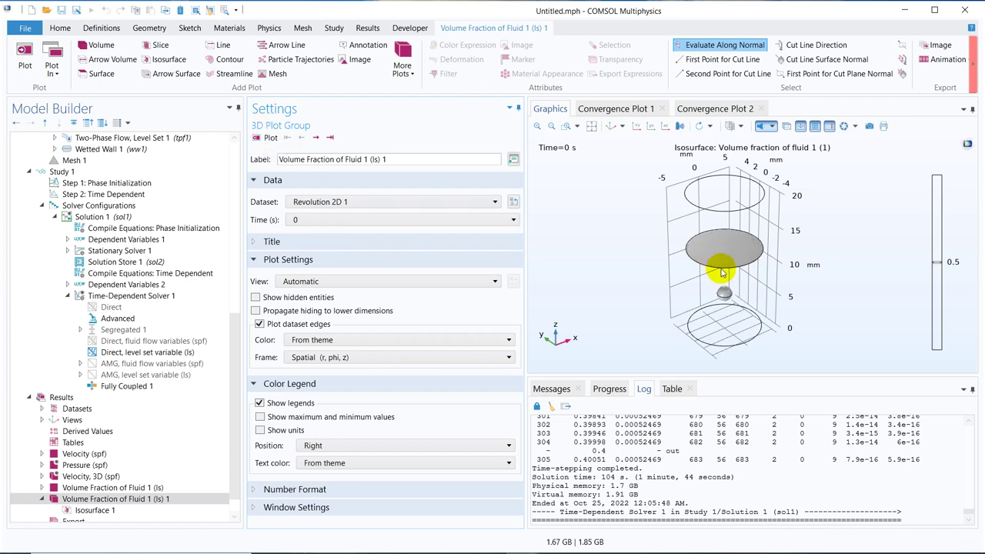
- Step the 3D isosurface through successive time steps up to 0.23 s as the droplet coalesces
click(315, 138)
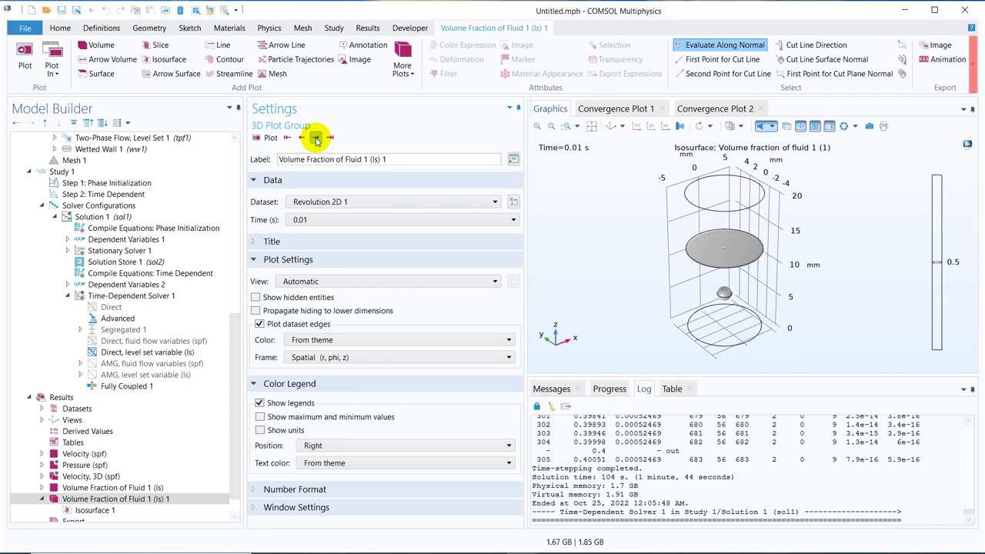
click(315, 138)
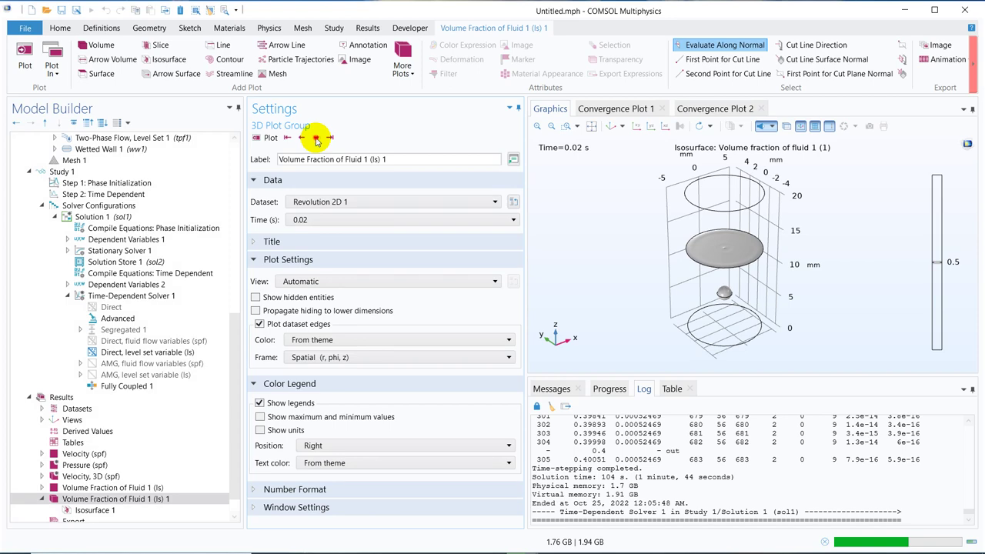
click(315, 137)
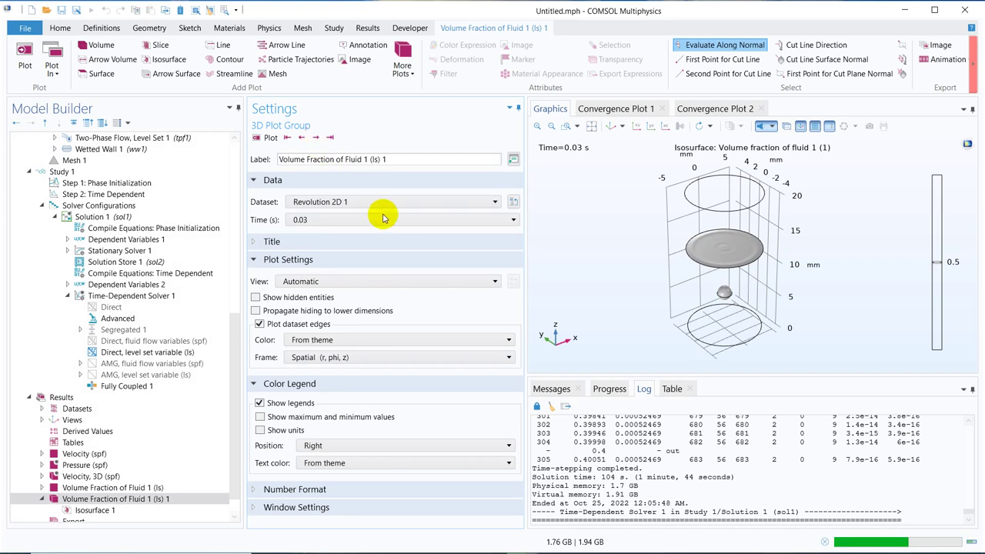
click(314, 137)
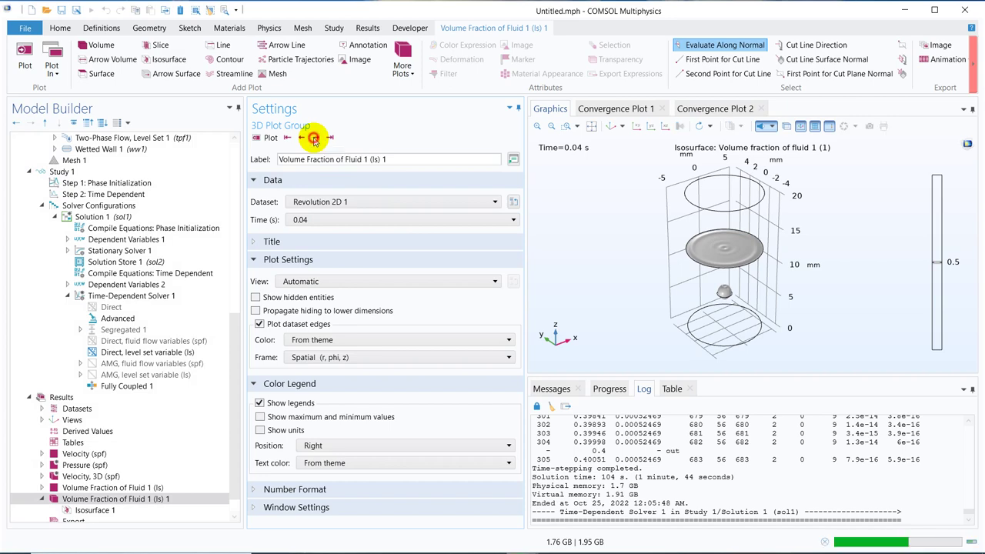
click(314, 138)
click(314, 138)
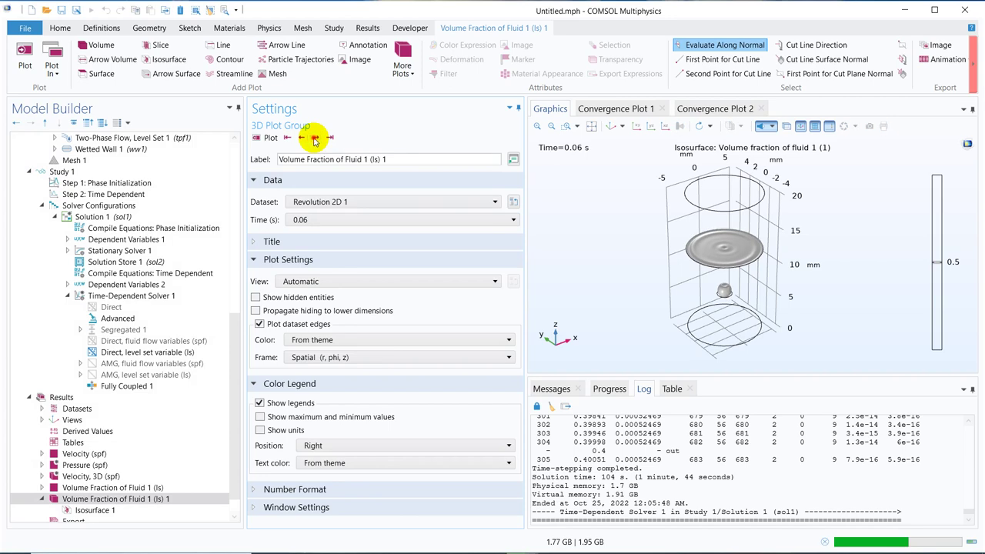
click(314, 137)
click(314, 138)
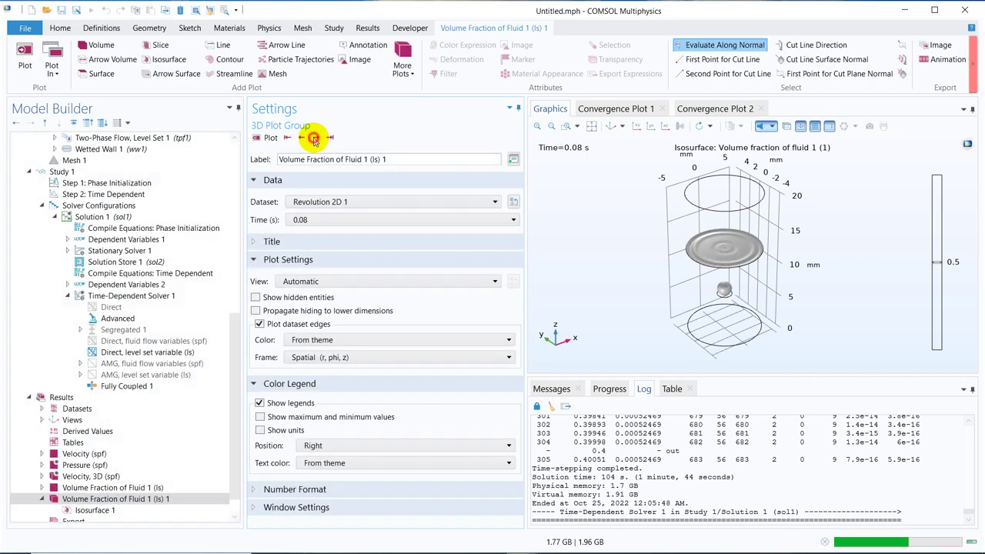
click(315, 138)
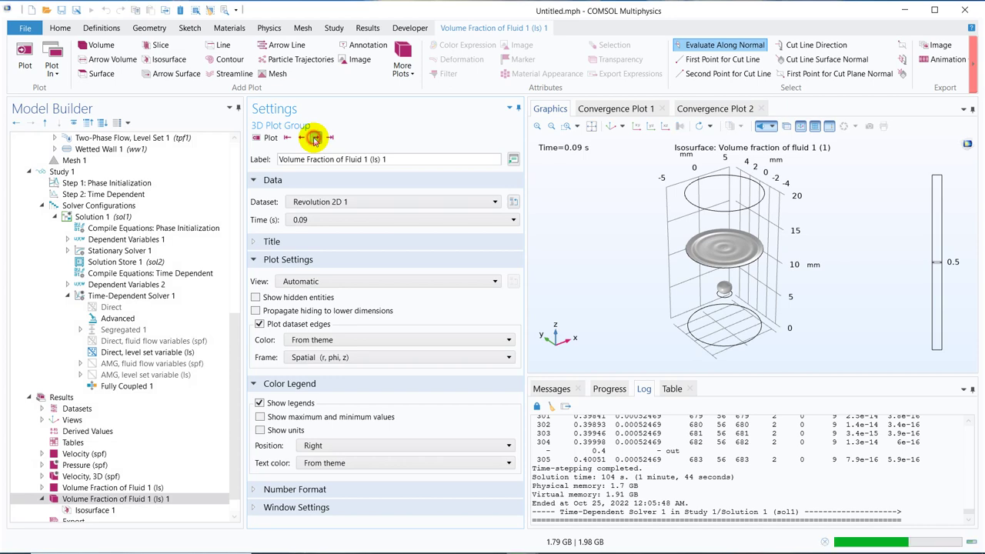
click(314, 138)
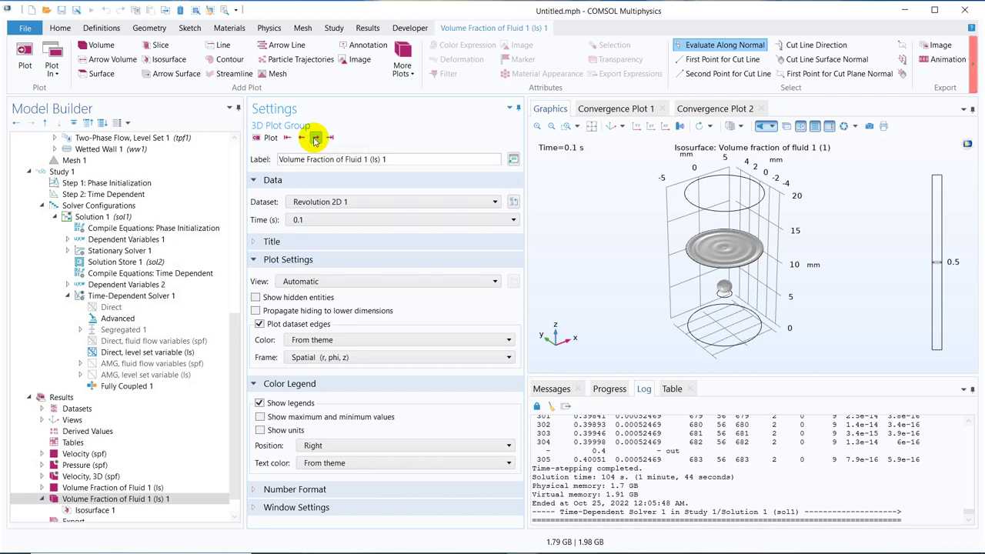
click(314, 138)
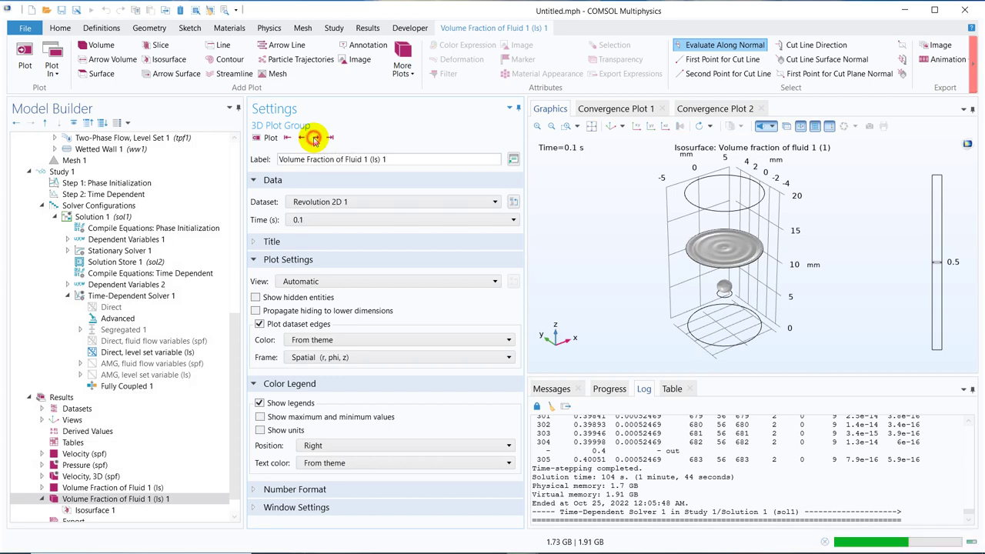
click(315, 138)
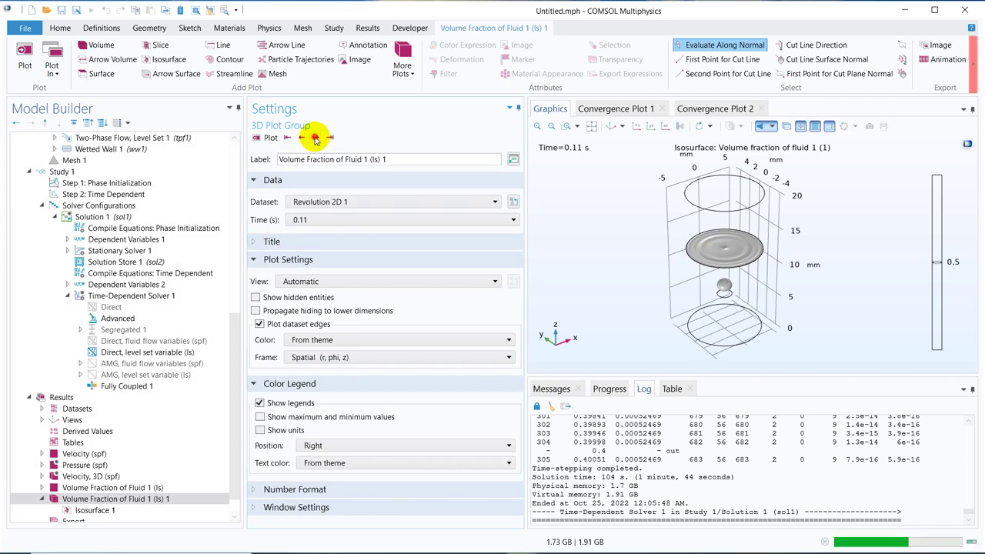
click(314, 138)
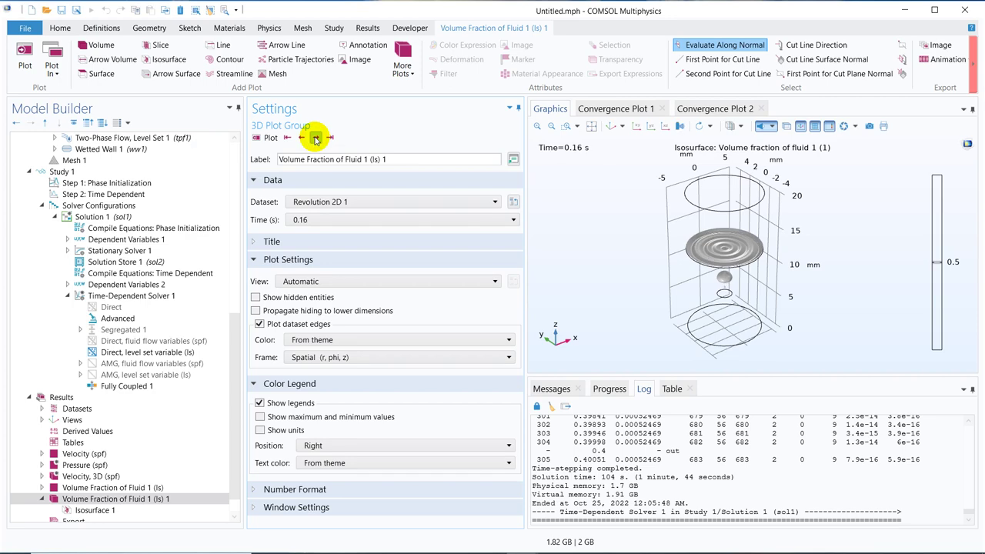
click(314, 139)
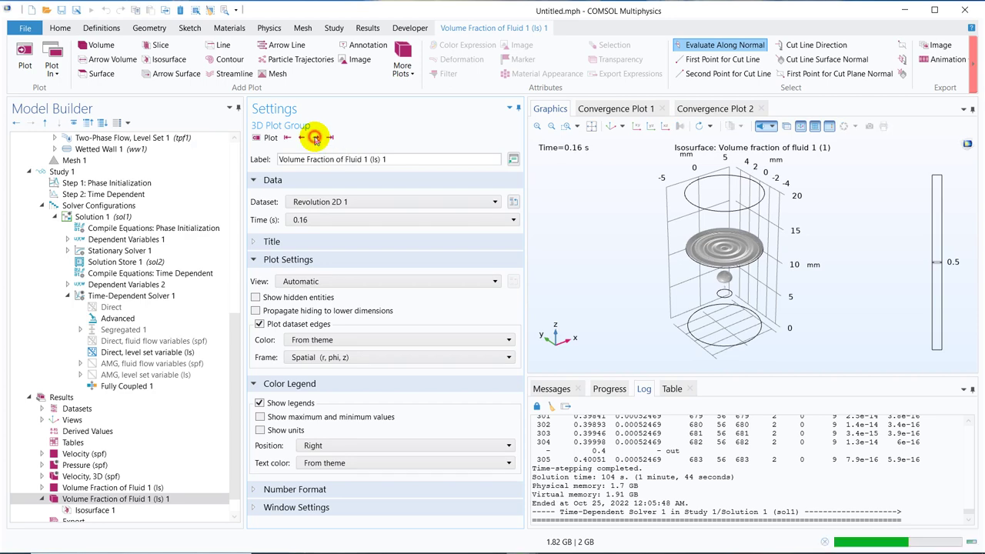
click(314, 139)
click(315, 140)
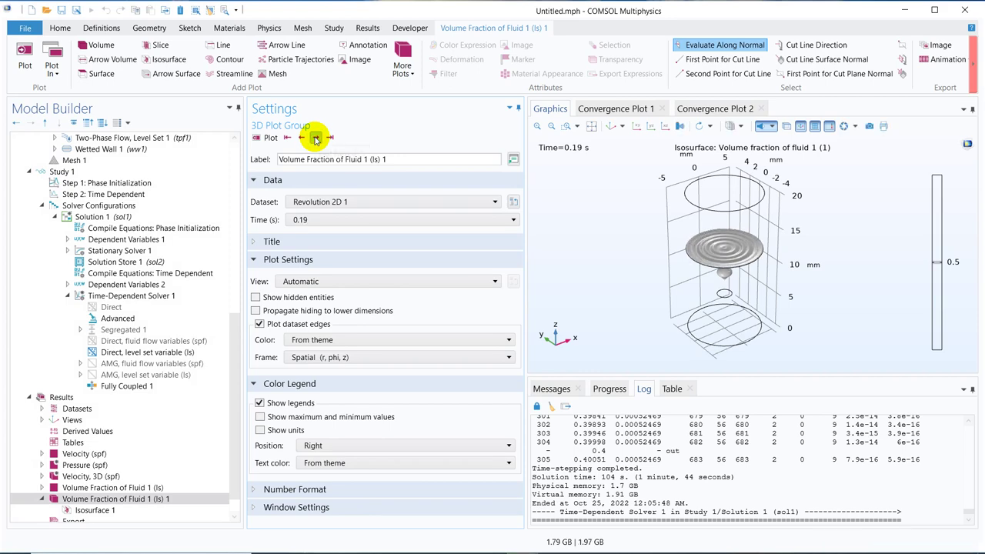
click(314, 140)
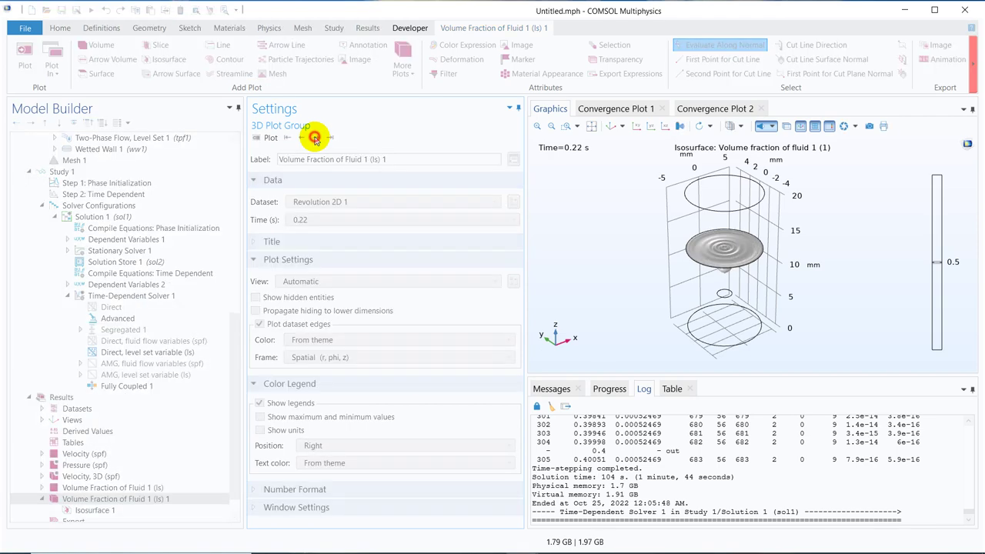
click(315, 140)
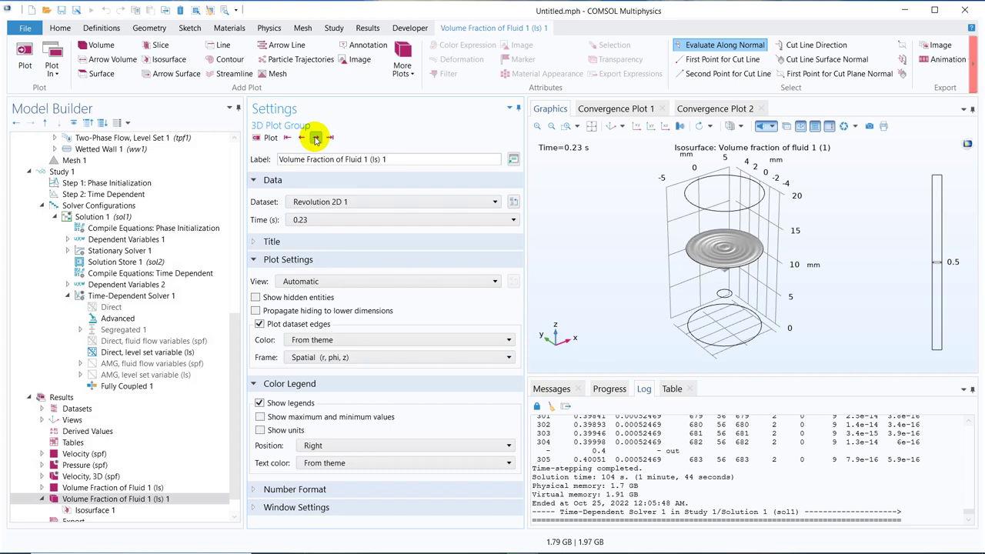